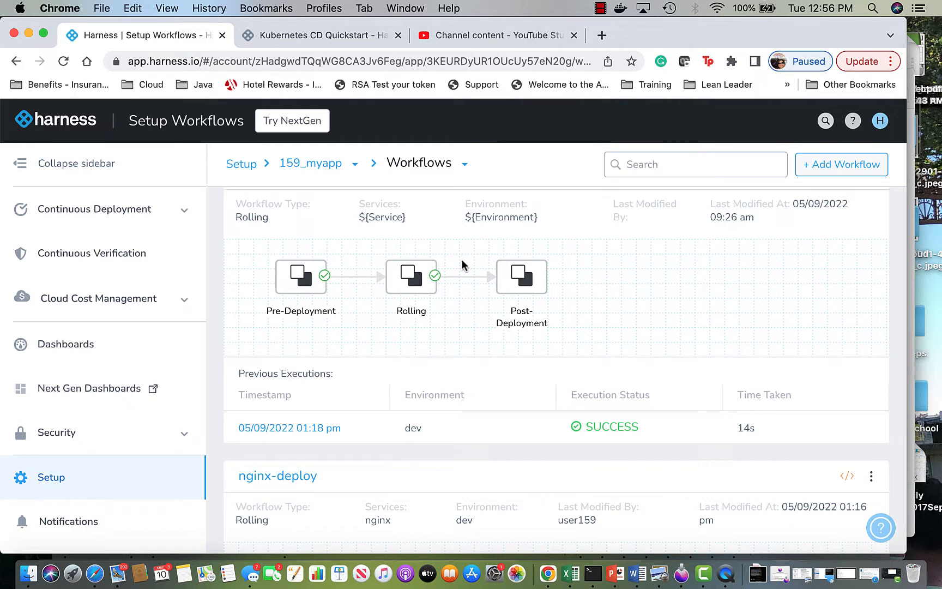
Step: Add a pipeline named test-pipeline to the 159_myapp application
click(311, 167)
scroll(471, 363, down, 3)
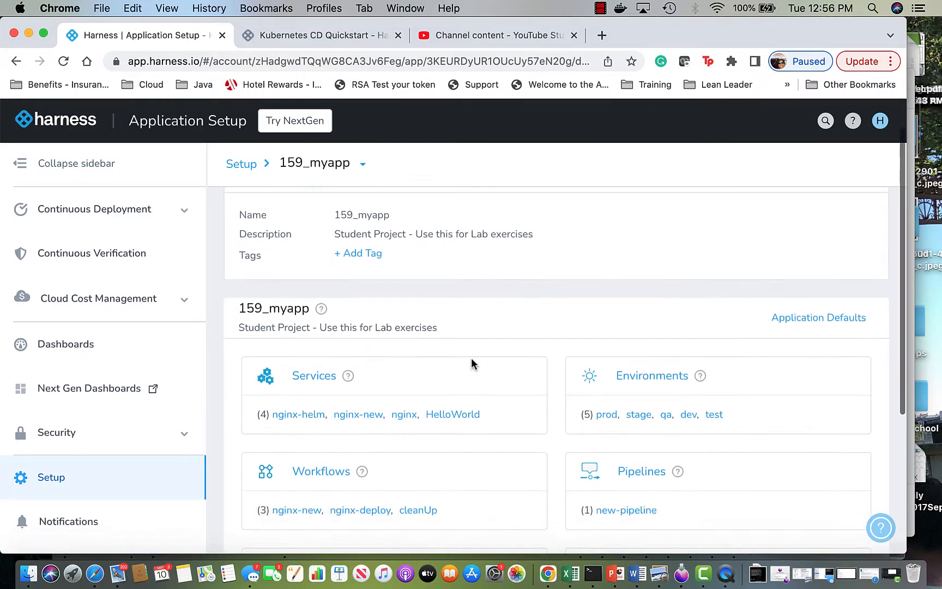
click(643, 428)
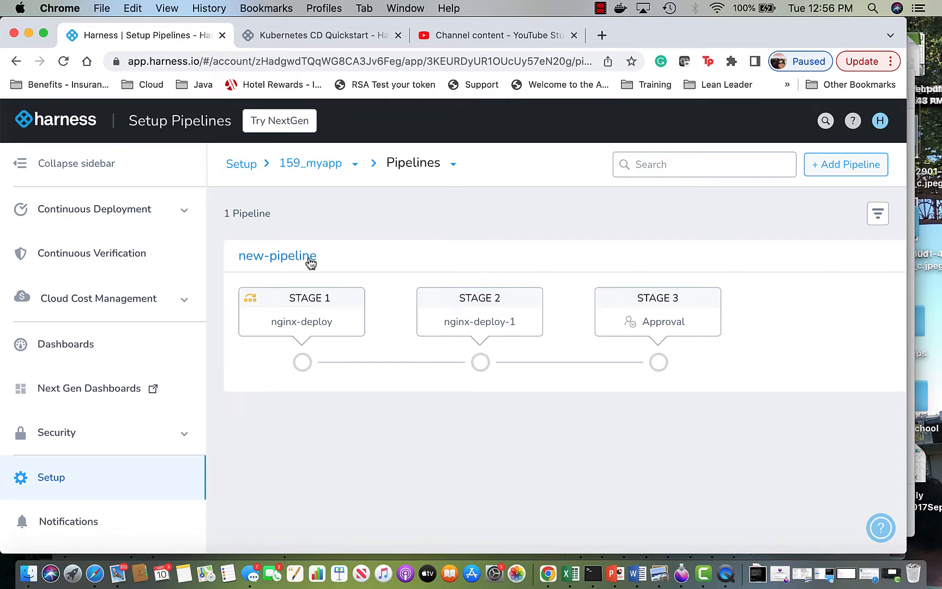
click(841, 163)
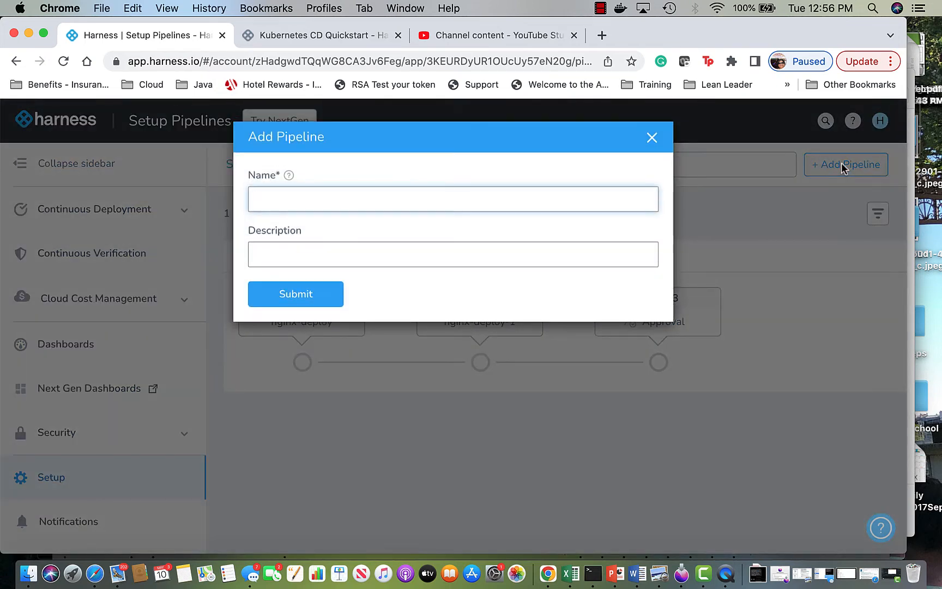
text(test-pipeline)
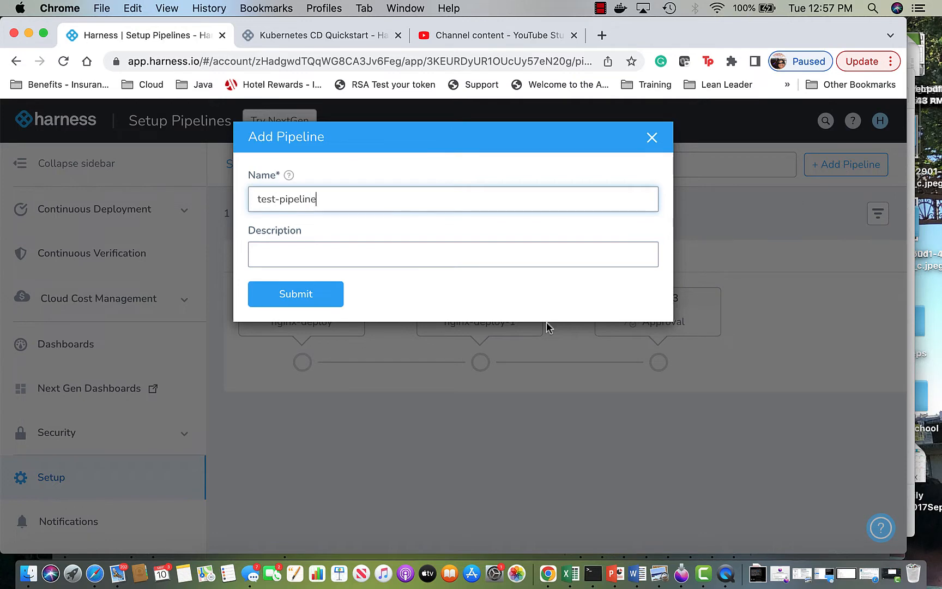
click(310, 311)
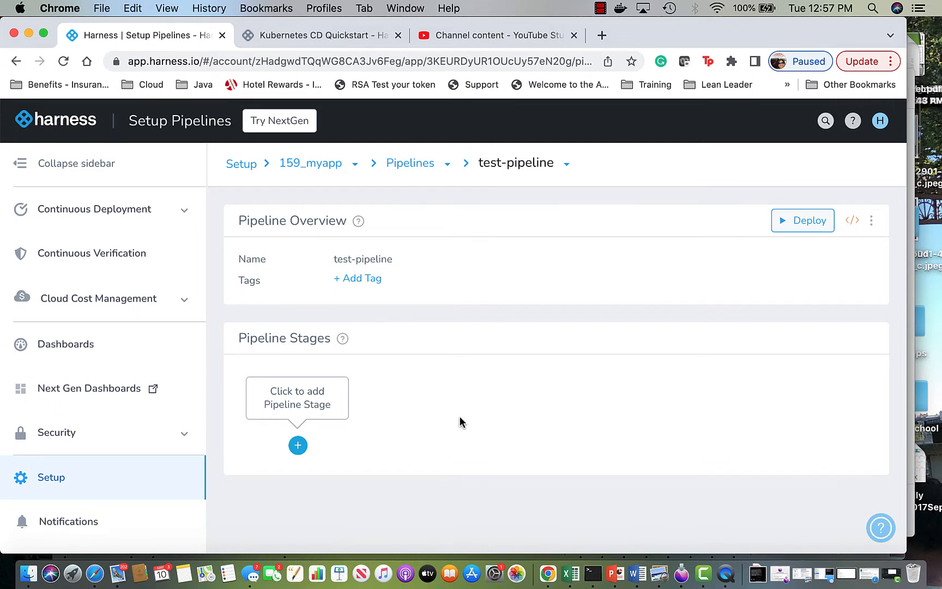
Step: Review the environments of 159_myapp and the infrastructure definitions attached to each
click(316, 173)
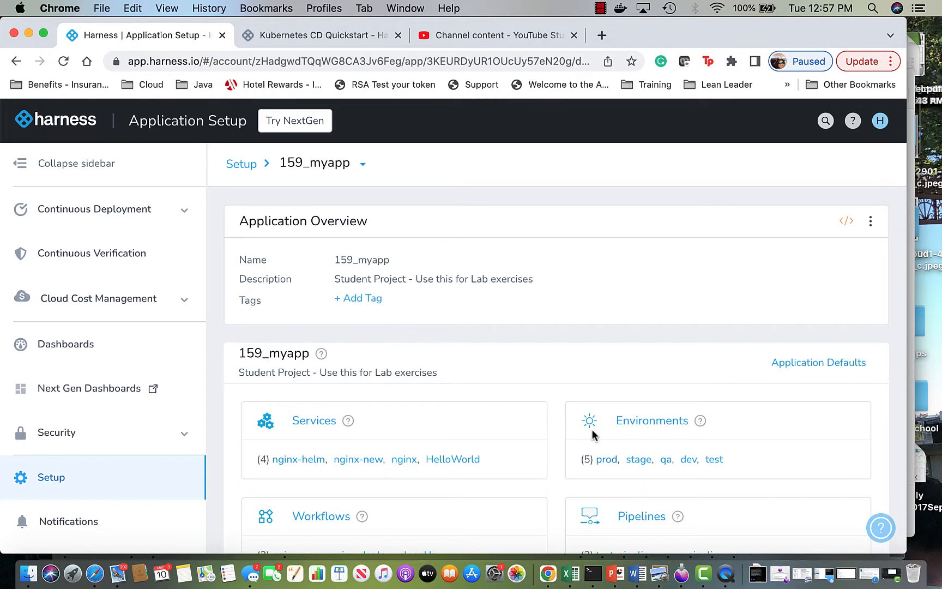
click(641, 425)
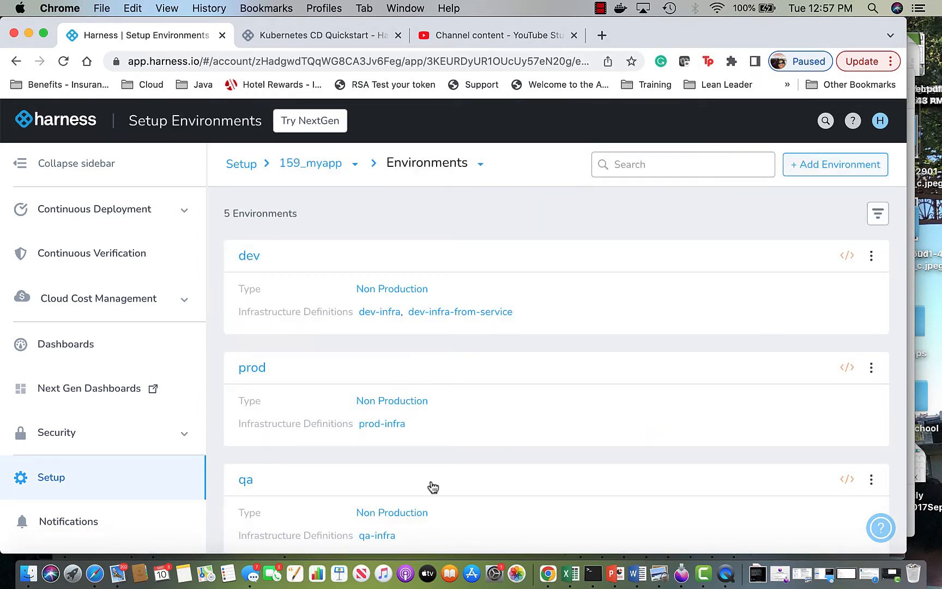
scroll(433, 487, down, 2)
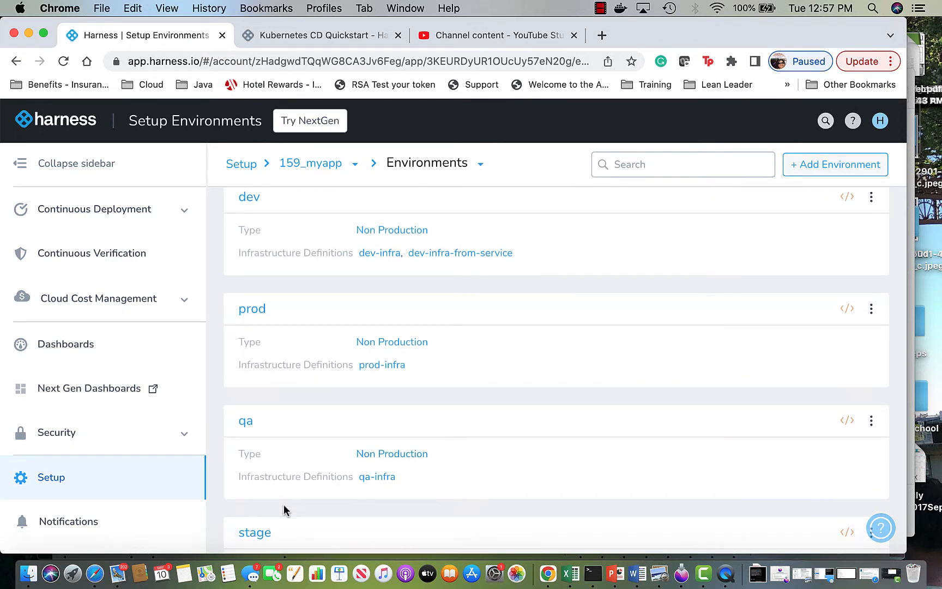
scroll(284, 507, down, 3)
scroll(284, 507, up, 4)
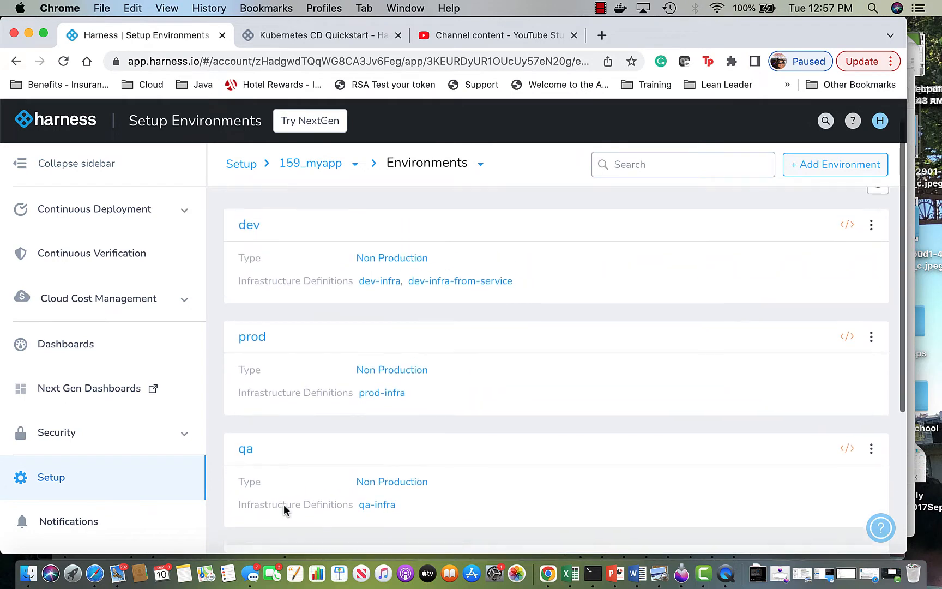
scroll(283, 505, up, 1)
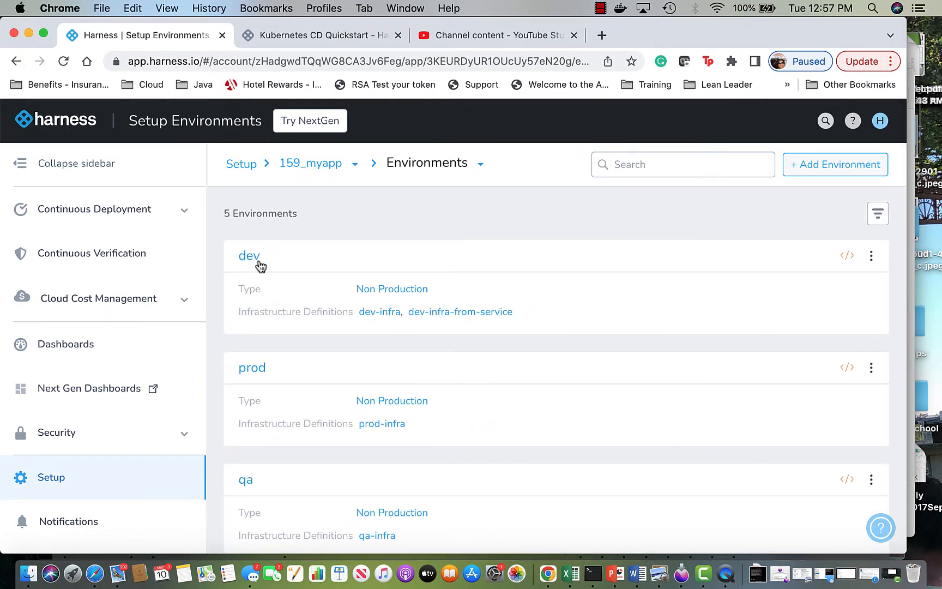
Step: Start a new workflow in the 159_myapp application and name it nginx-qa
click(306, 169)
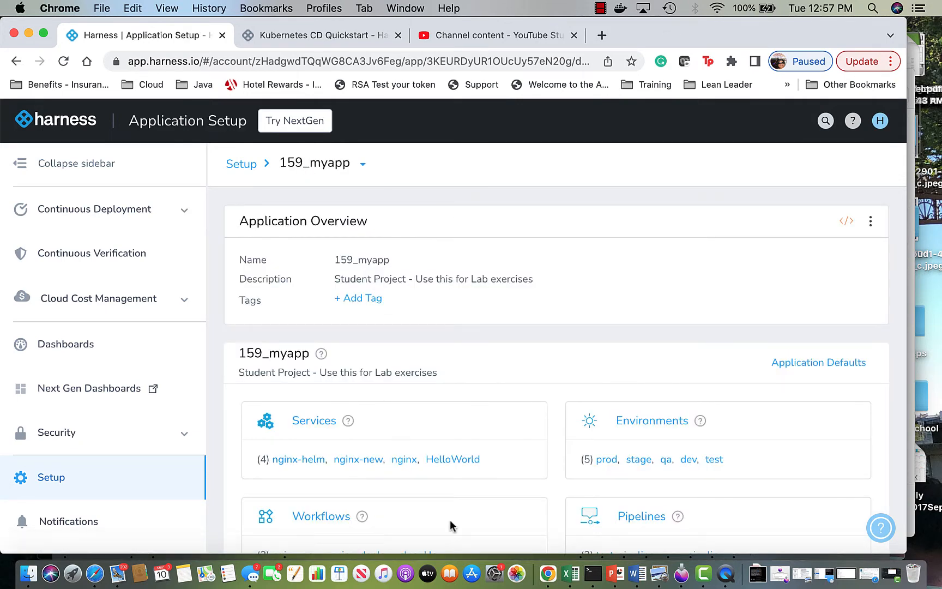
scroll(450, 523, down, 2)
scroll(450, 525, down, 1)
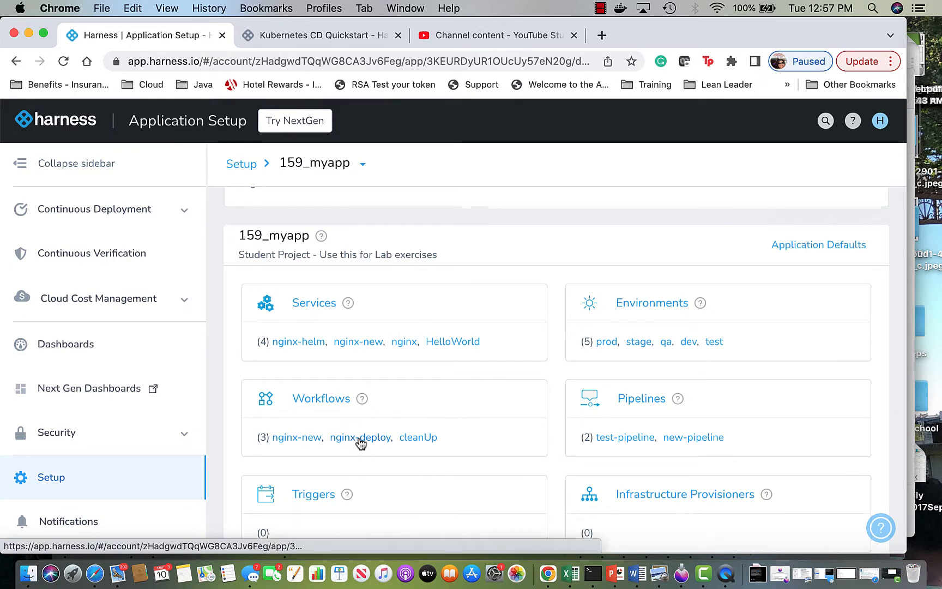
click(317, 399)
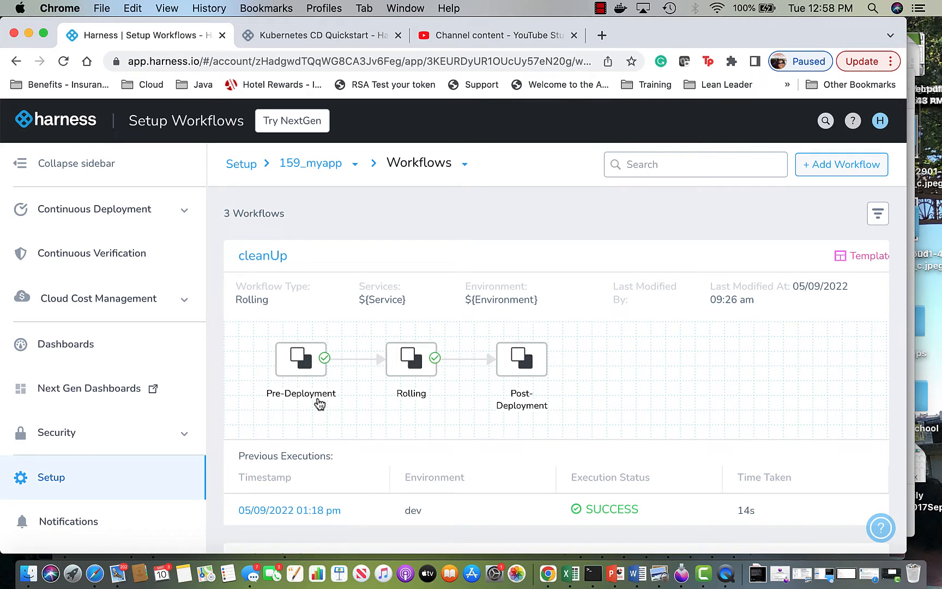
click(842, 164)
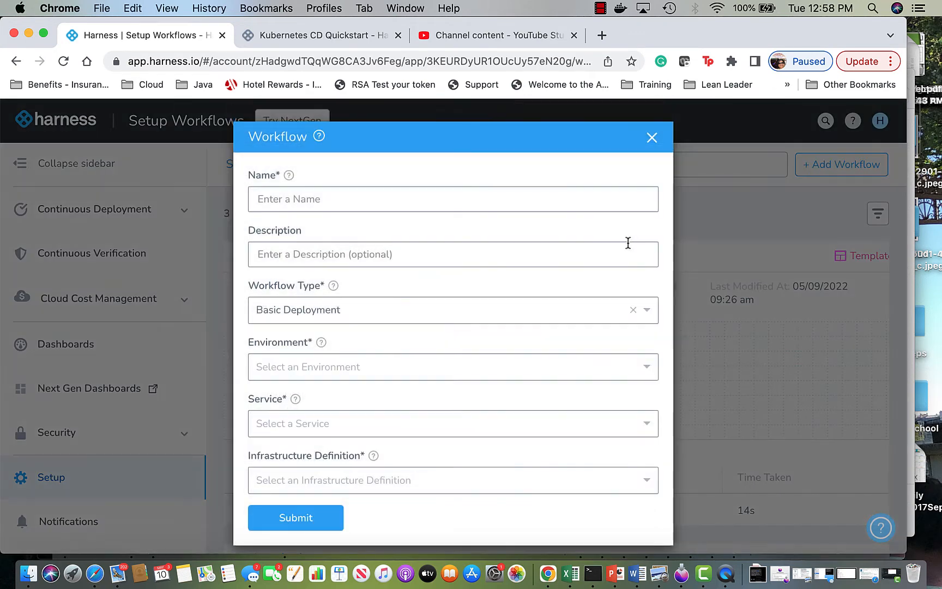
click(362, 201)
text(n)
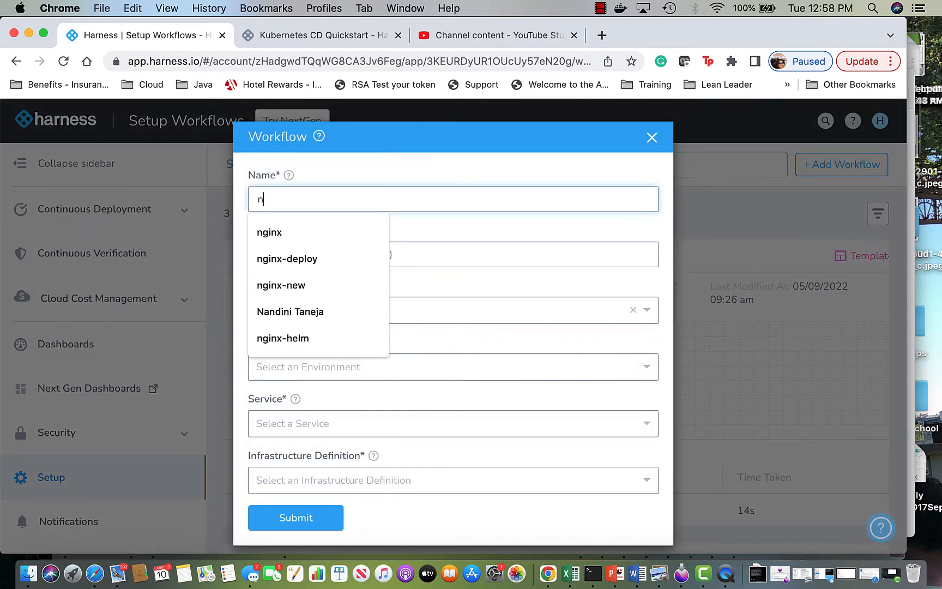
text(gin)
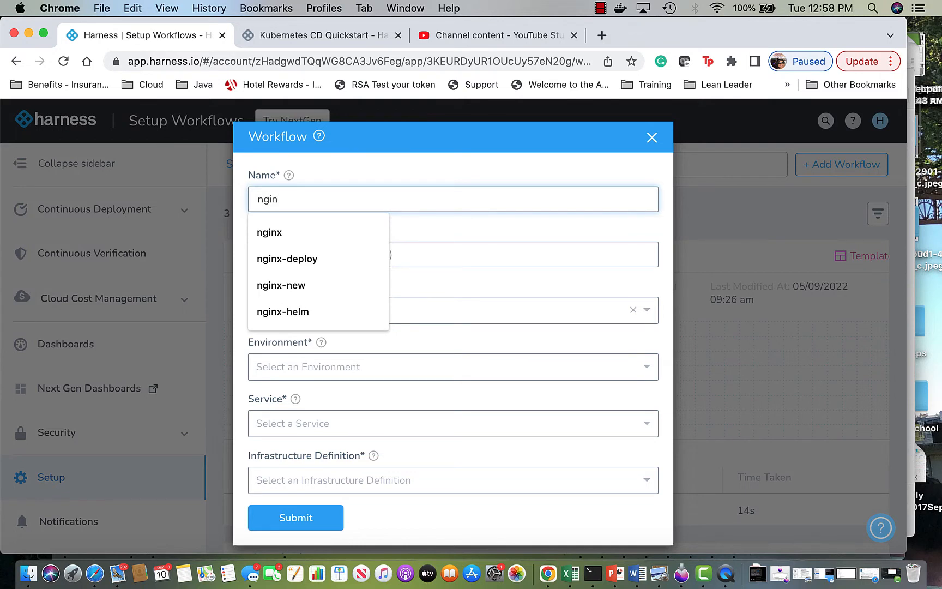
text(x-qa)
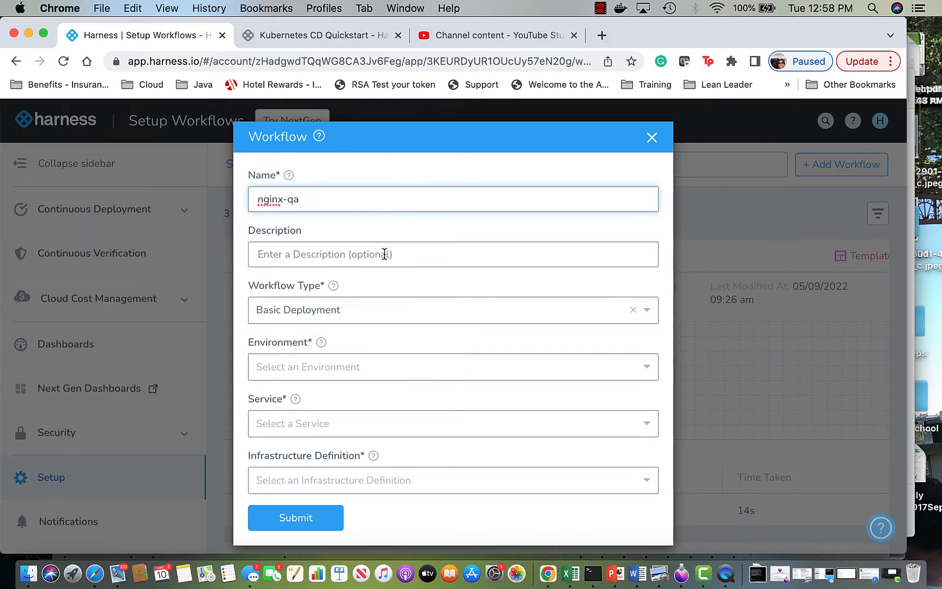
Step: Create the workflow as a Rolling Deployment with environment qa, service nginx-new and infrastructure definition qa-infra
click(374, 314)
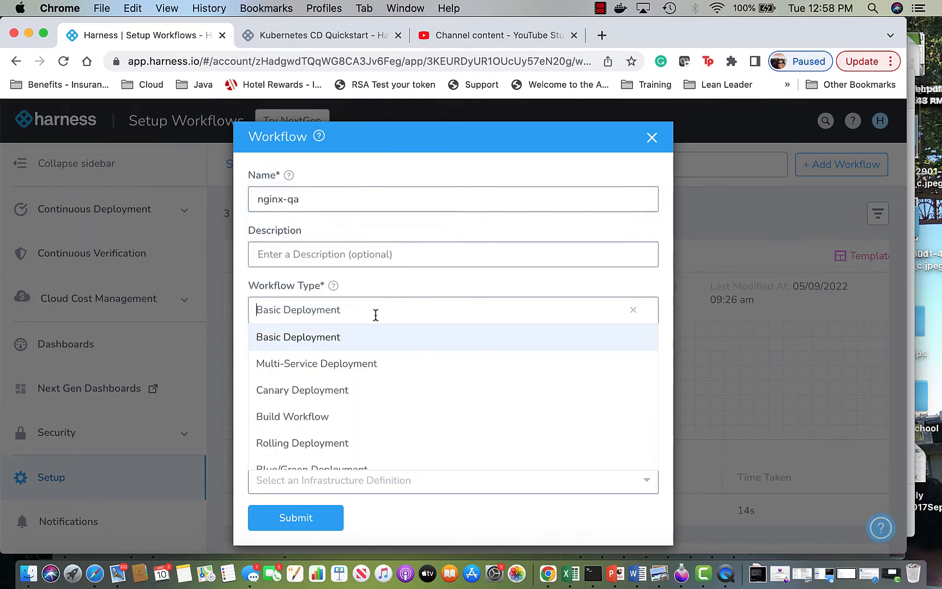
click(344, 444)
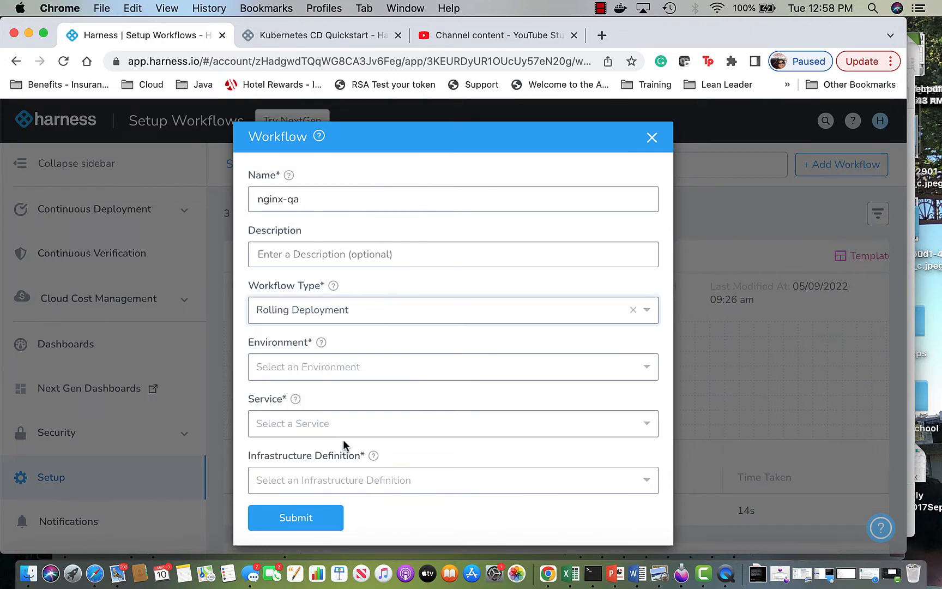
click(342, 361)
click(299, 447)
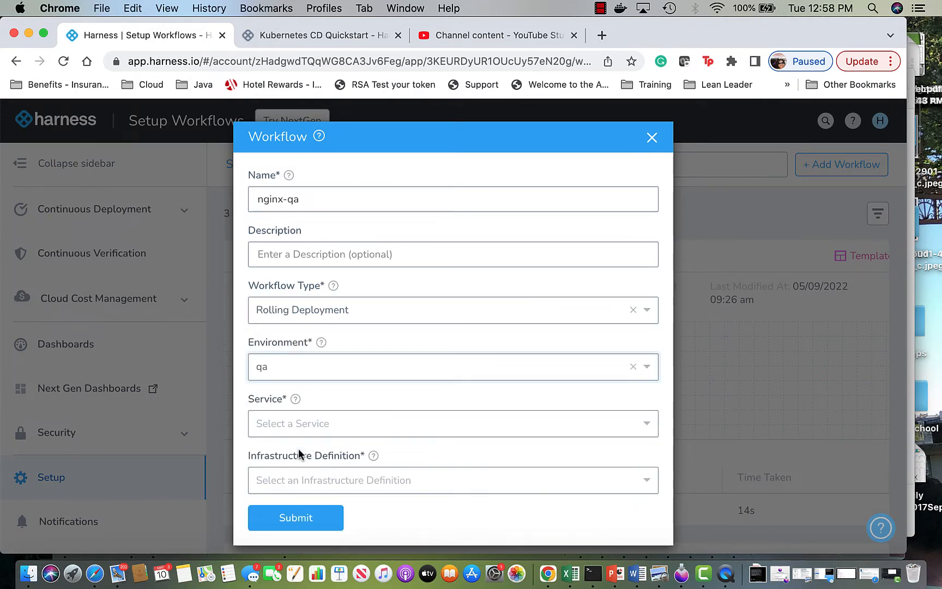
click(320, 425)
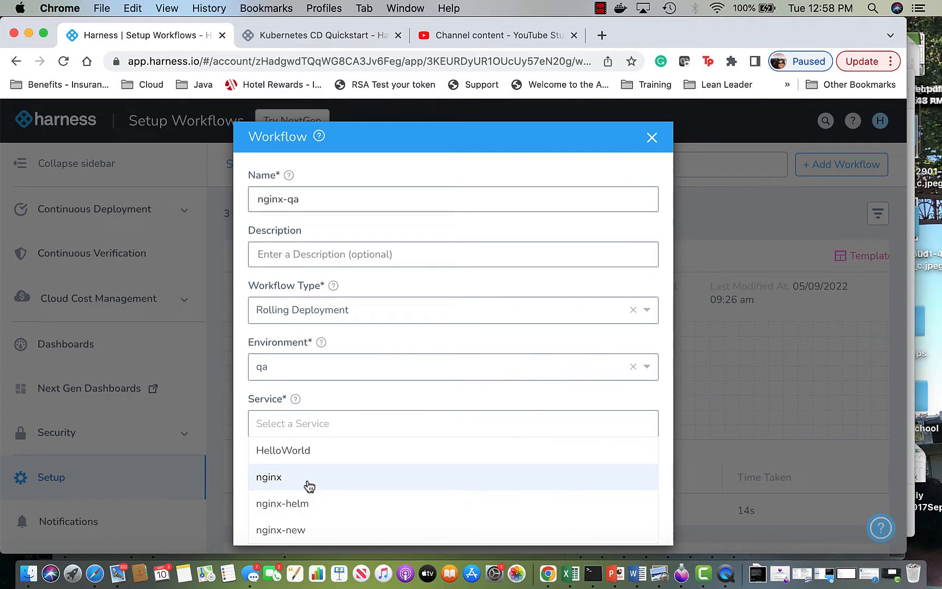
click(309, 530)
click(343, 477)
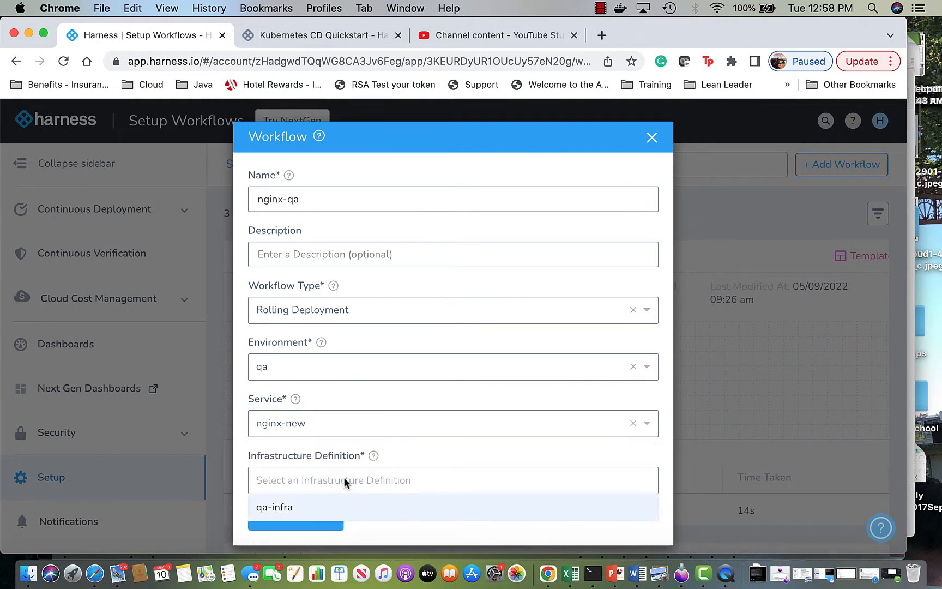
click(331, 507)
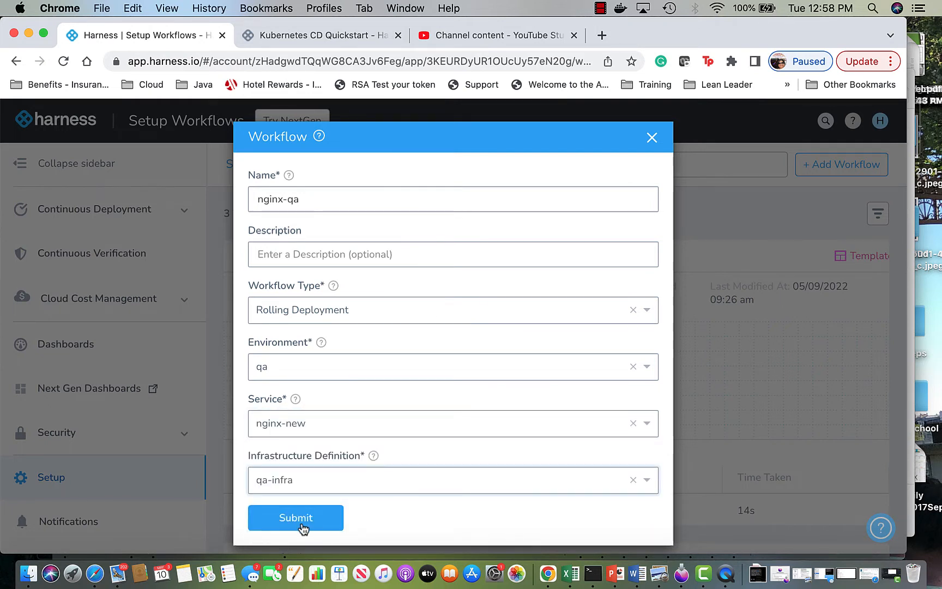
click(301, 522)
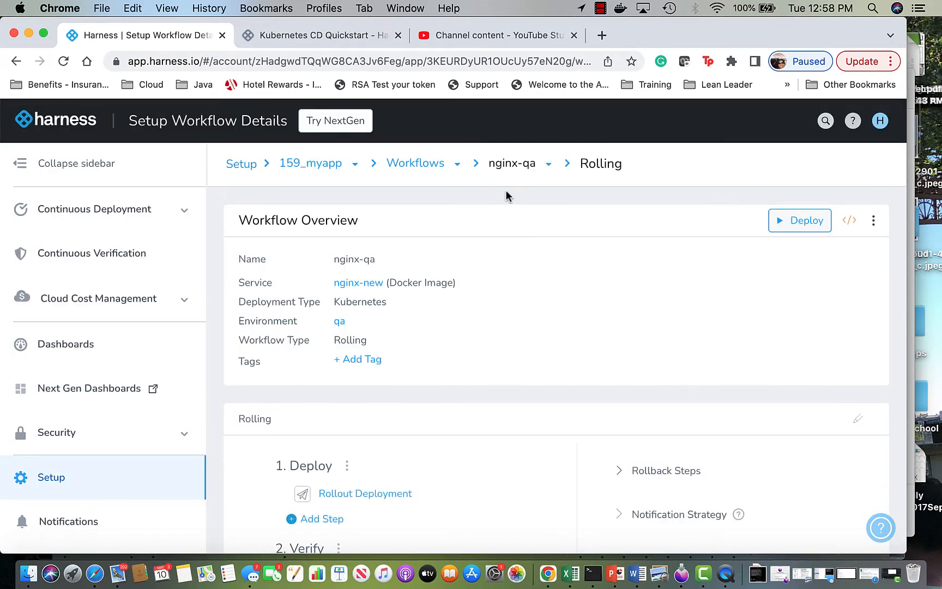
Step: Start another workflow in 159_myapp named nginx-stage, with Rolling Deployment as its workflow type
click(427, 173)
click(830, 164)
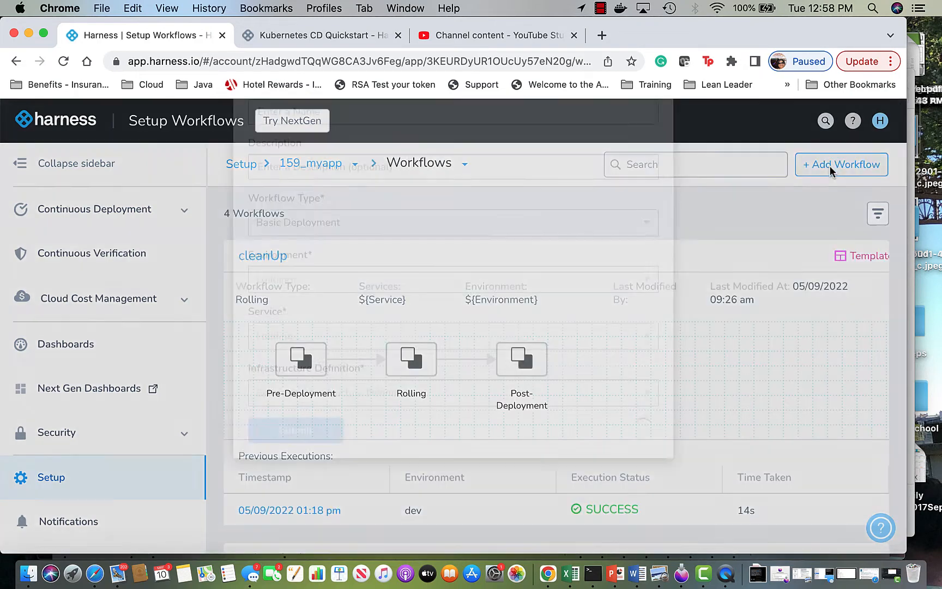
click(386, 206)
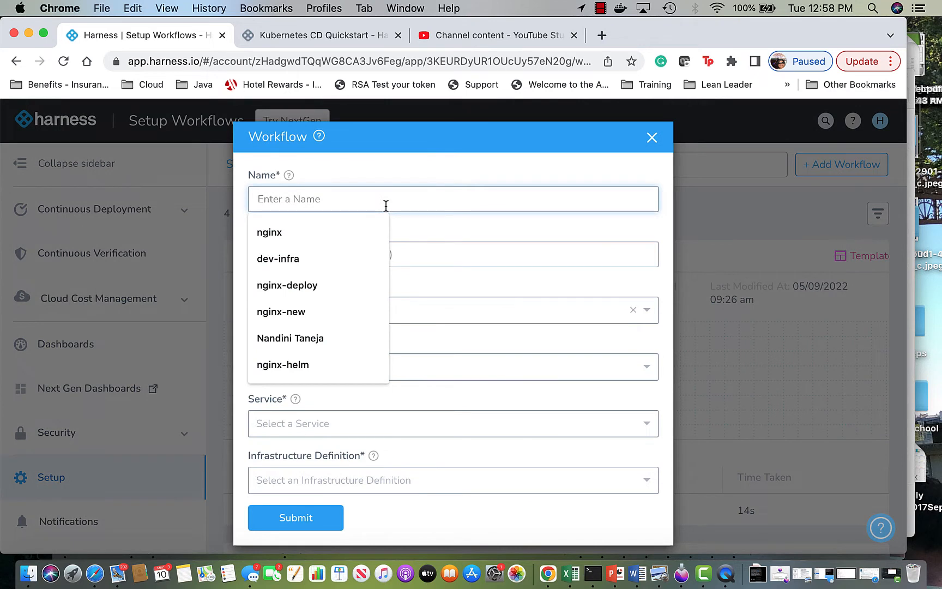
text(nginx-stage)
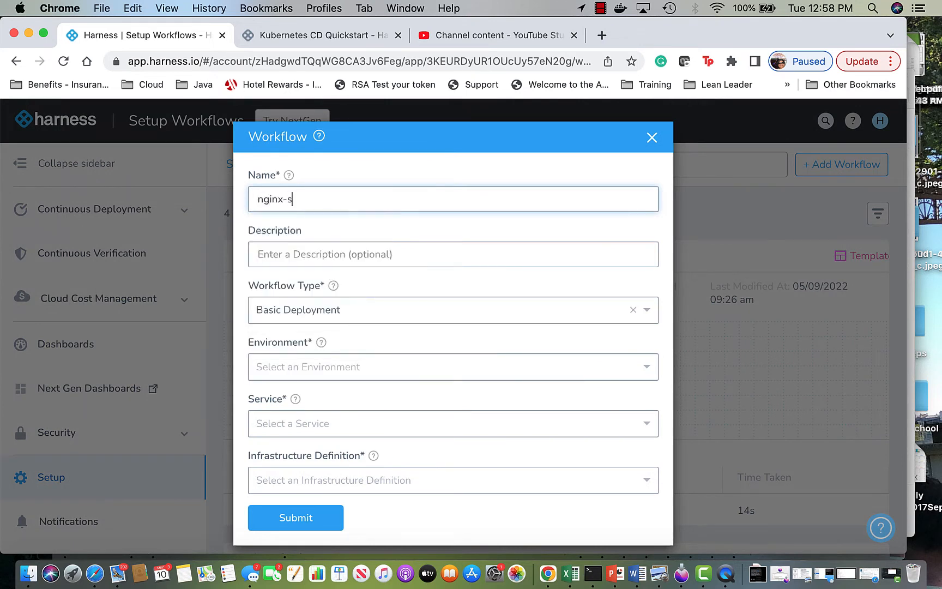
click(331, 310)
click(316, 444)
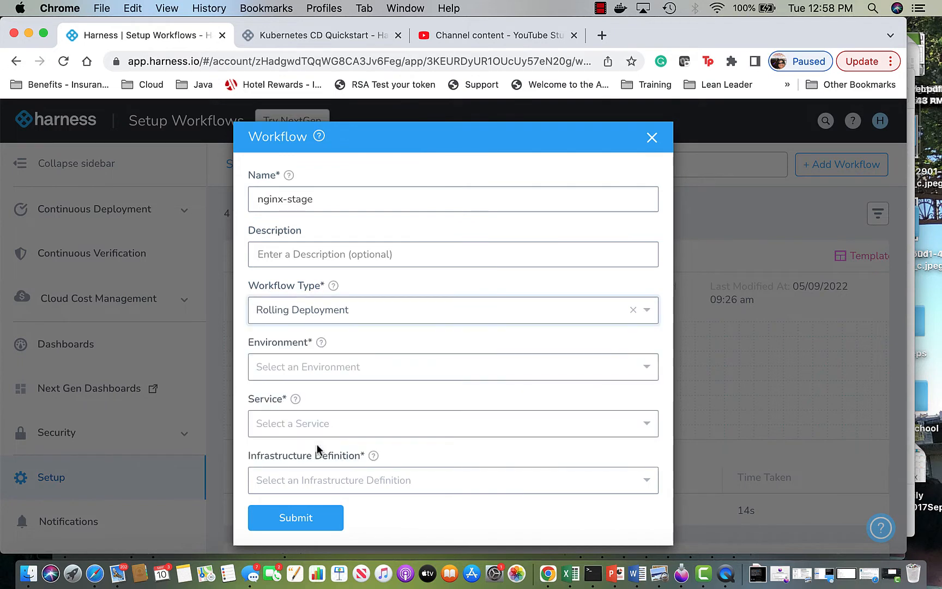
click(344, 311)
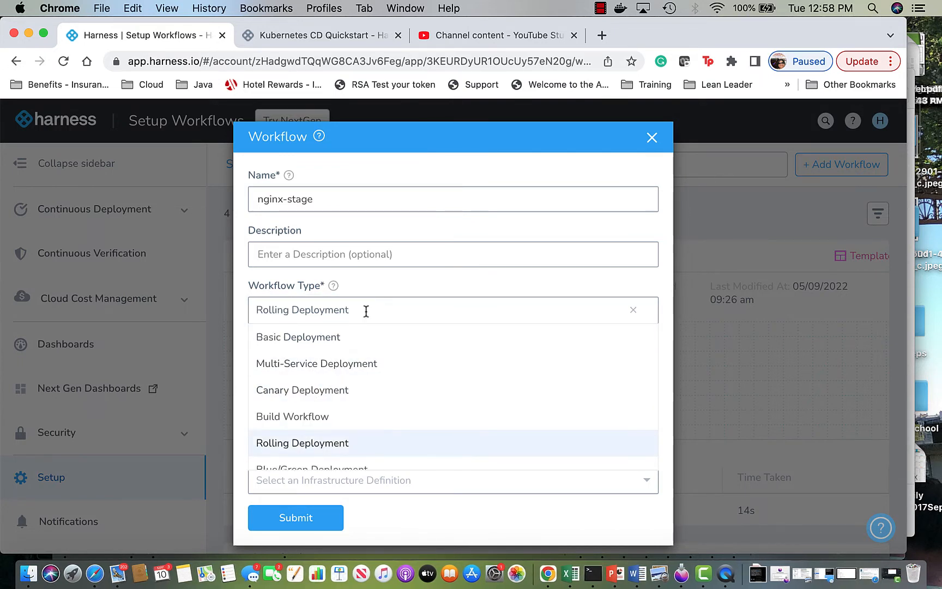
click(456, 280)
Step: Create the nginx-stage workflow with environment stage, service nginx-new and infrastructure definition staging-infra
click(370, 362)
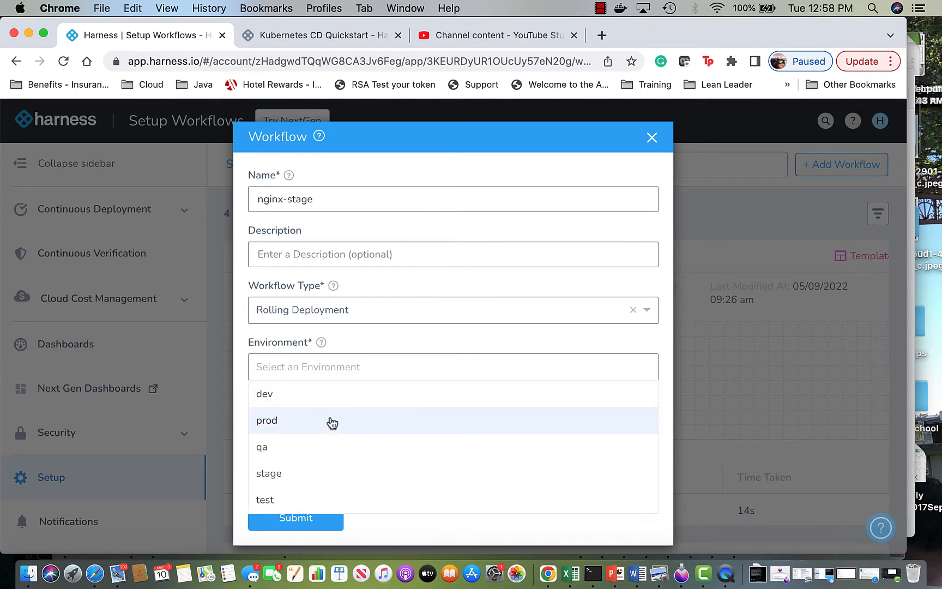
click(304, 472)
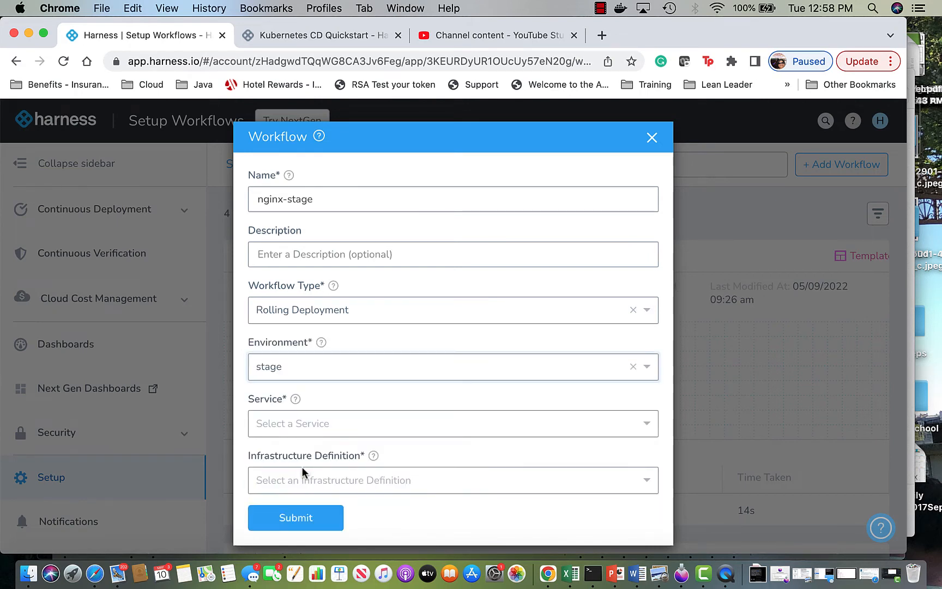
click(345, 425)
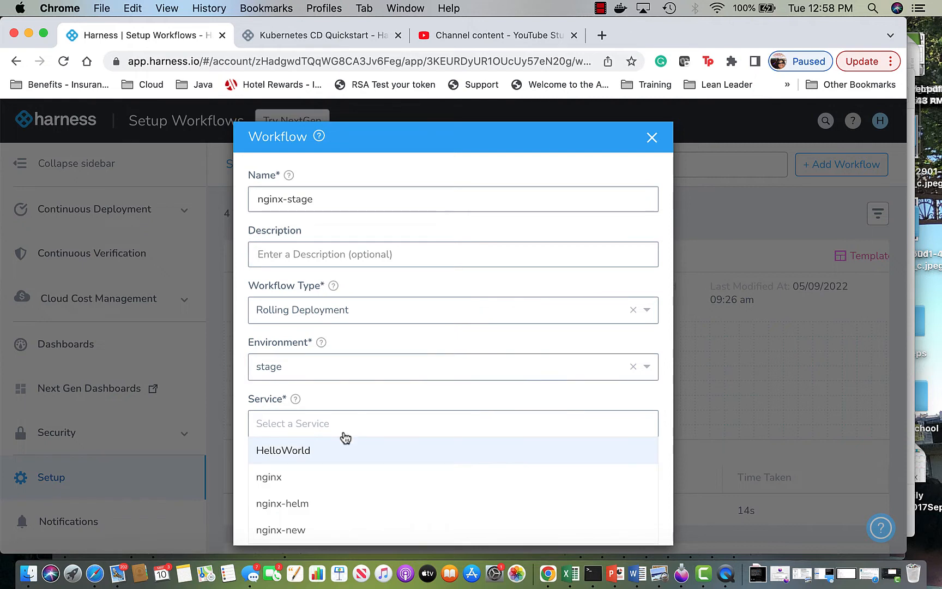
click(306, 528)
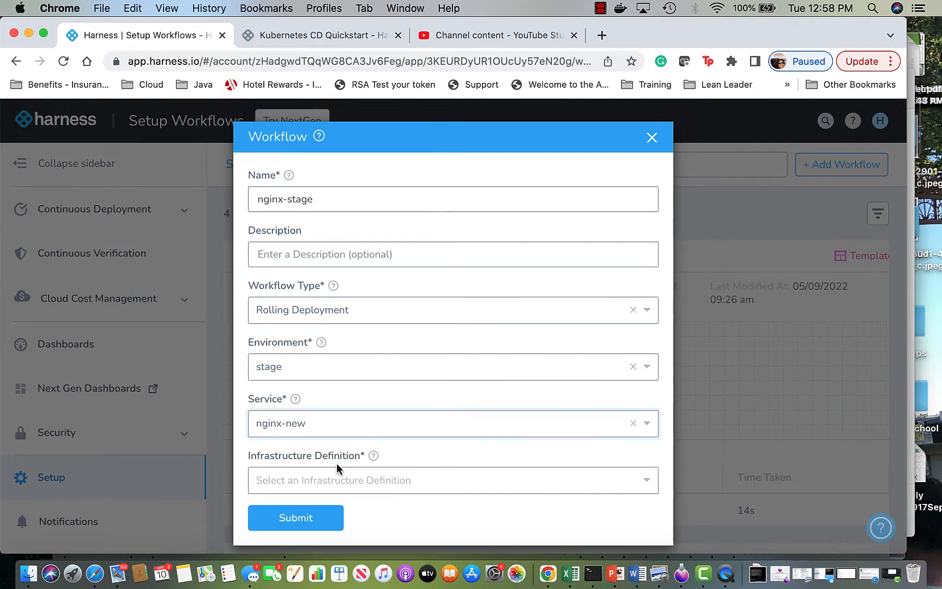
click(336, 480)
click(328, 498)
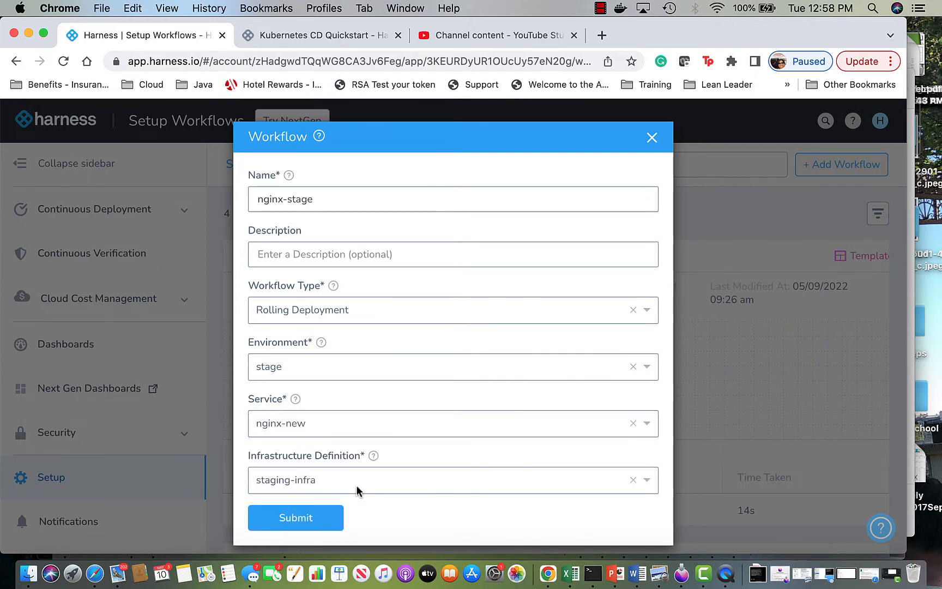
mouse_move(374, 458)
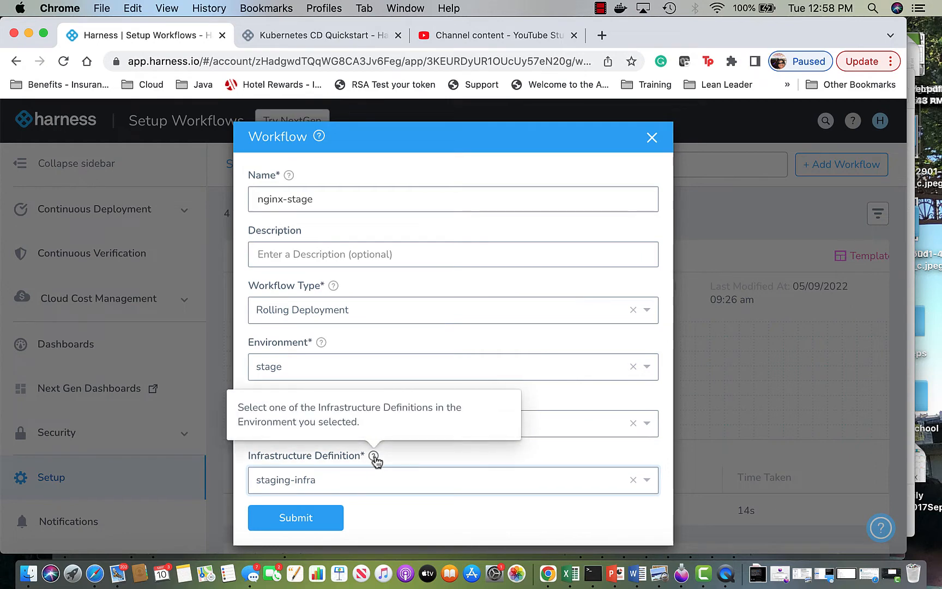
click(315, 517)
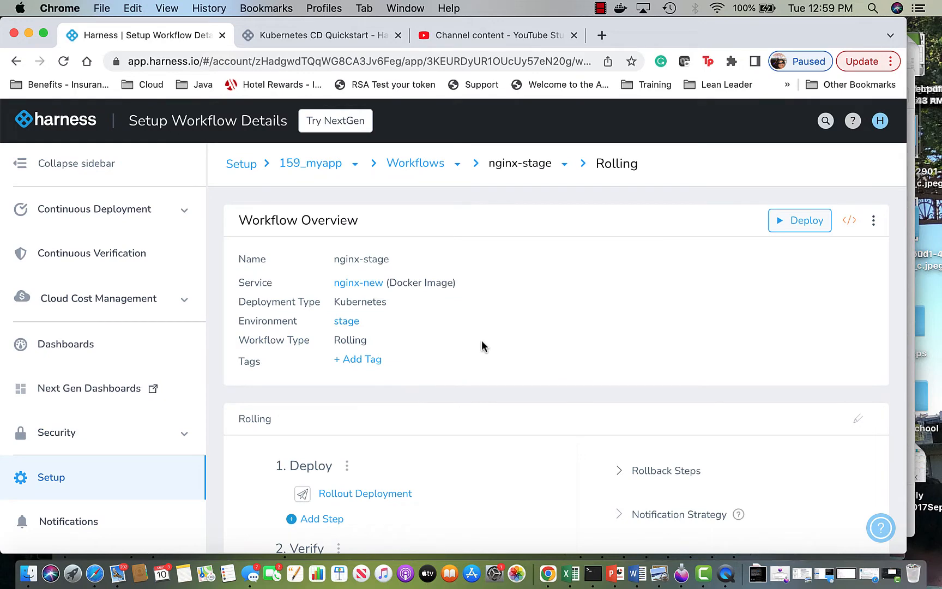
Step: Start another workflow in 159_myapp named nginx-prod, with Rolling Deployment as its workflow type
click(427, 164)
click(835, 180)
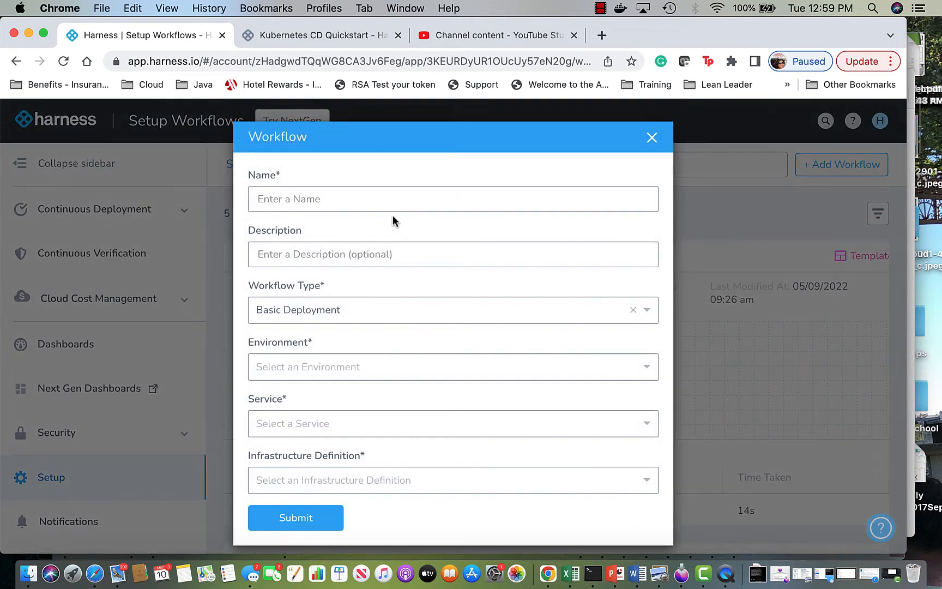
click(386, 200)
text(nginx-prod)
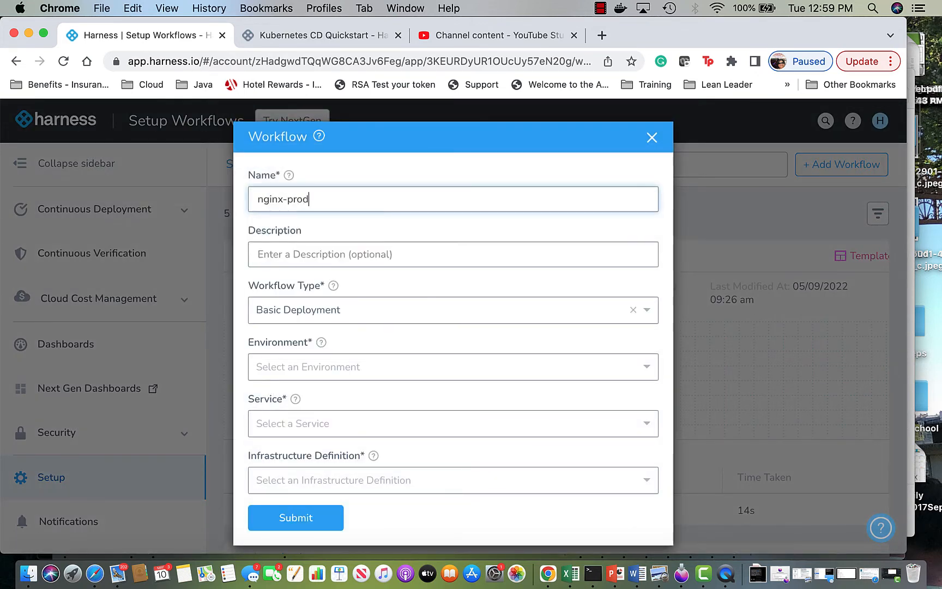
click(337, 312)
click(310, 440)
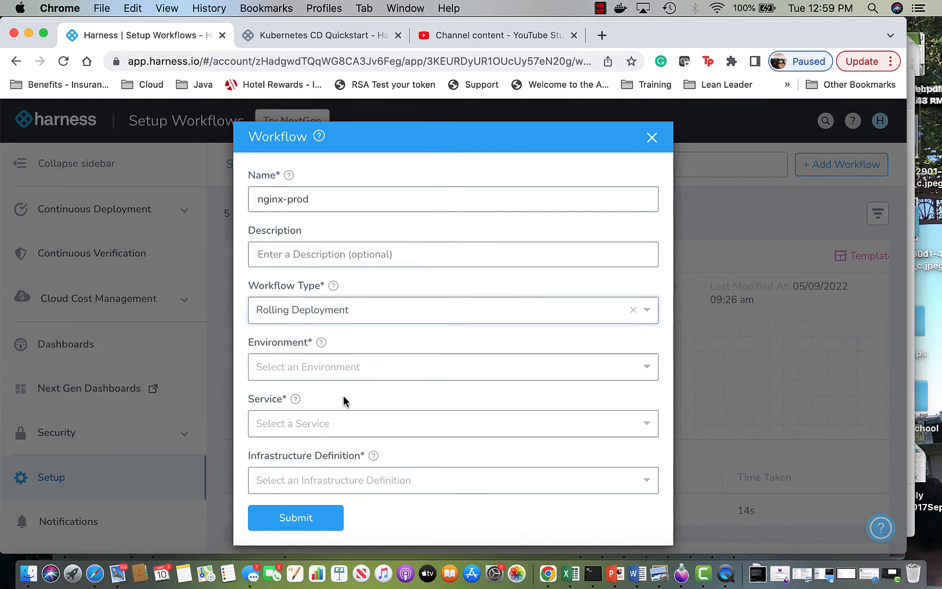
Step: Create the nginx-prod workflow with environment prod, service nginx-new and the production environment's infrastructure definition
click(353, 366)
click(332, 420)
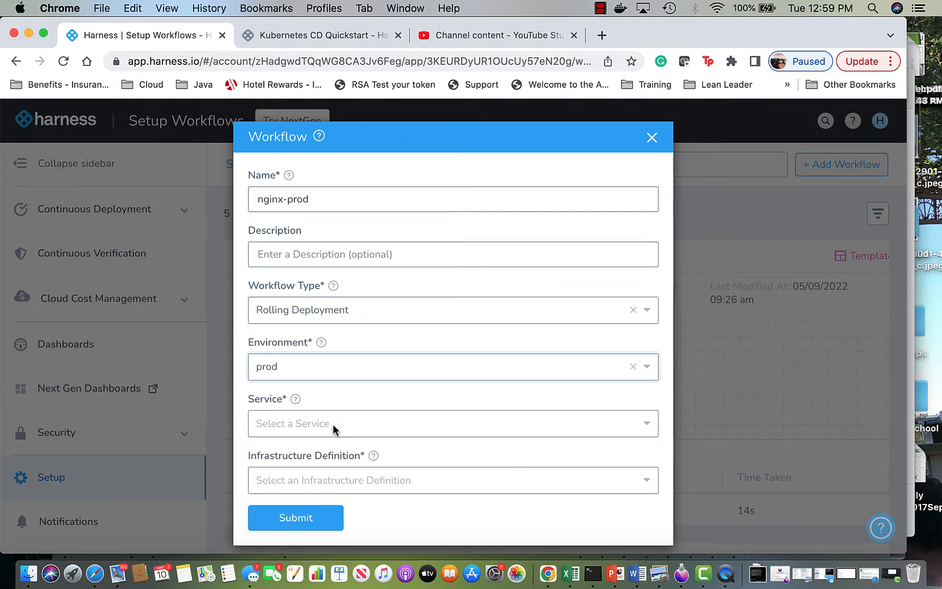
click(332, 424)
click(320, 528)
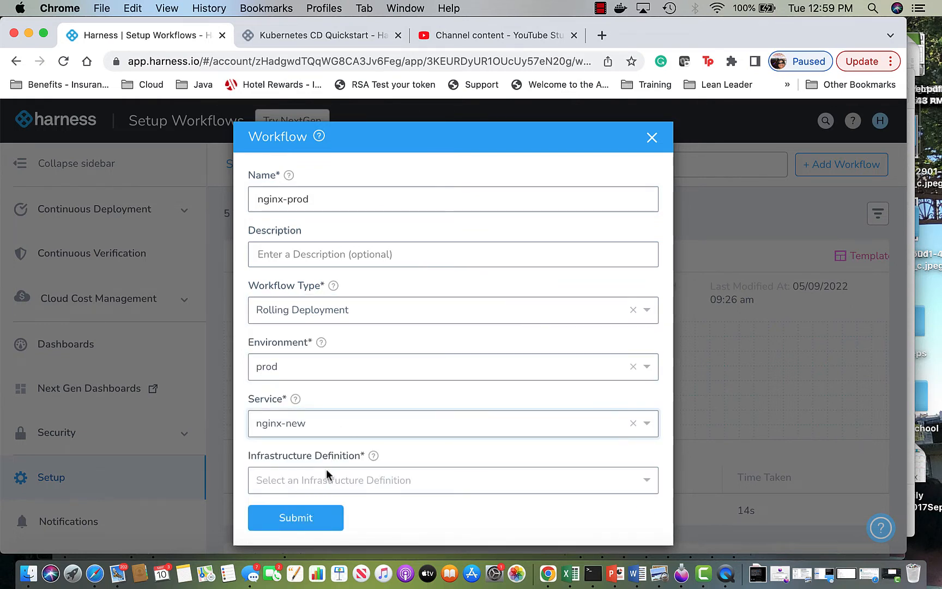
click(326, 475)
click(321, 504)
click(312, 516)
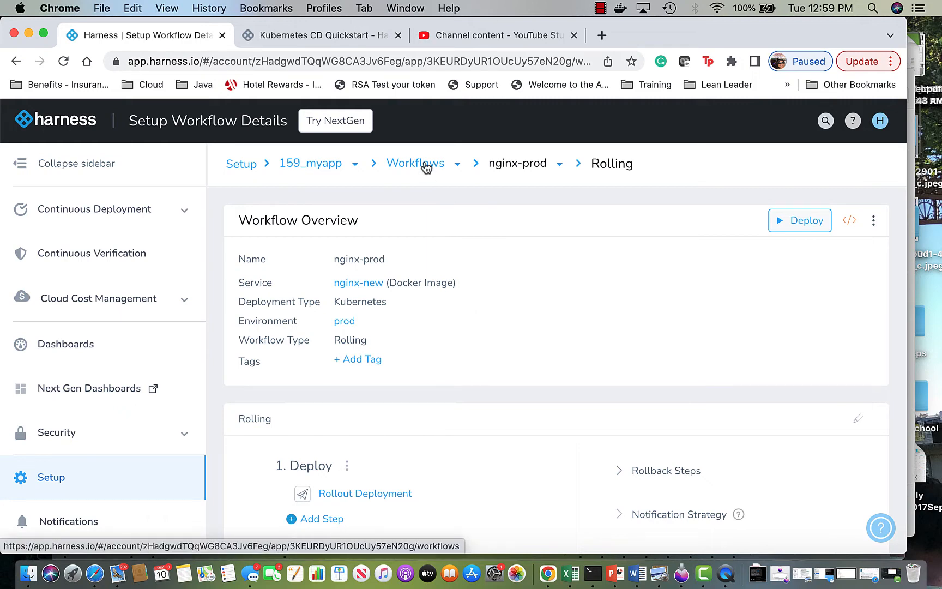
Step: Open the list of pipelines belonging to the 159_myapp application
click(309, 165)
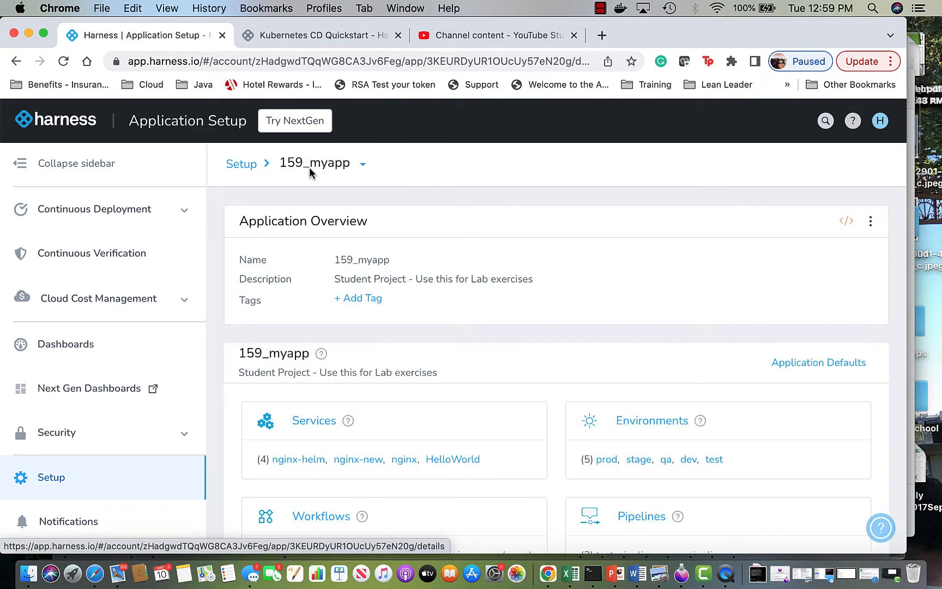
click(628, 525)
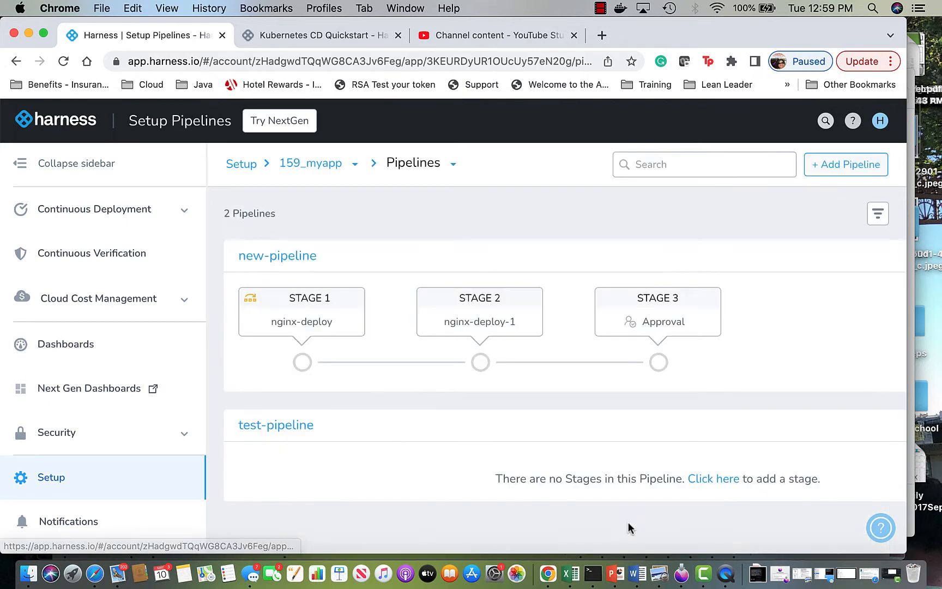
click(818, 168)
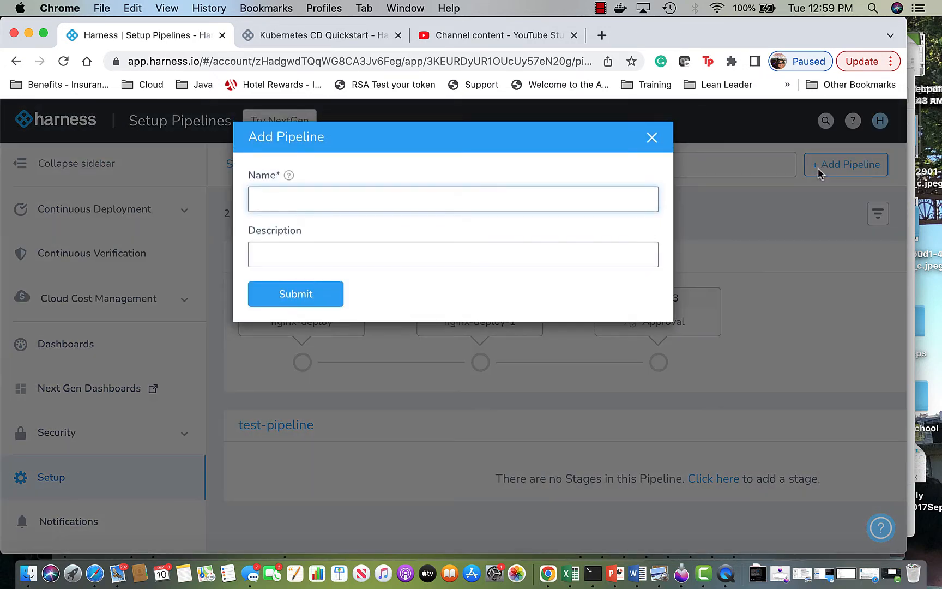
text(test-pipeline)
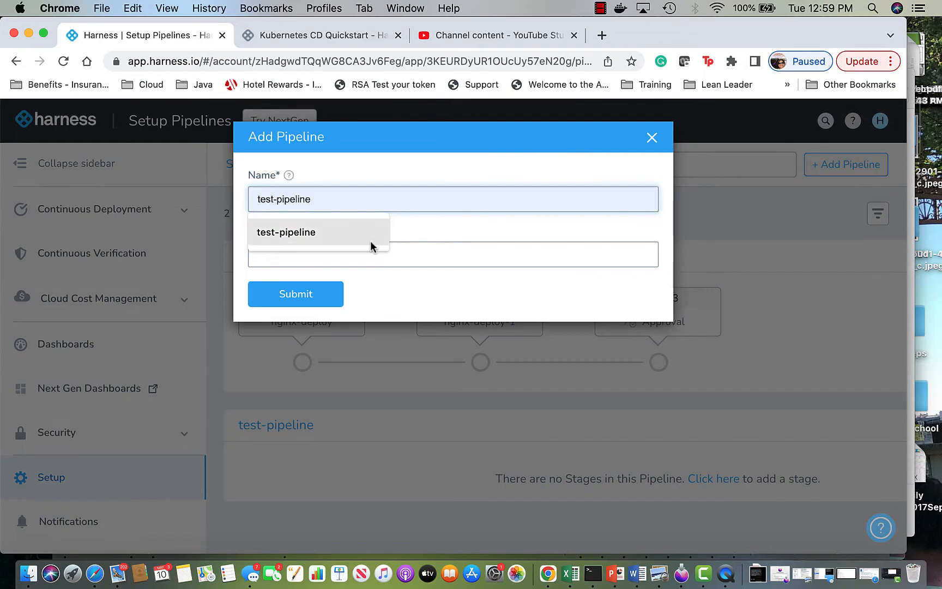
click(358, 233)
click(312, 303)
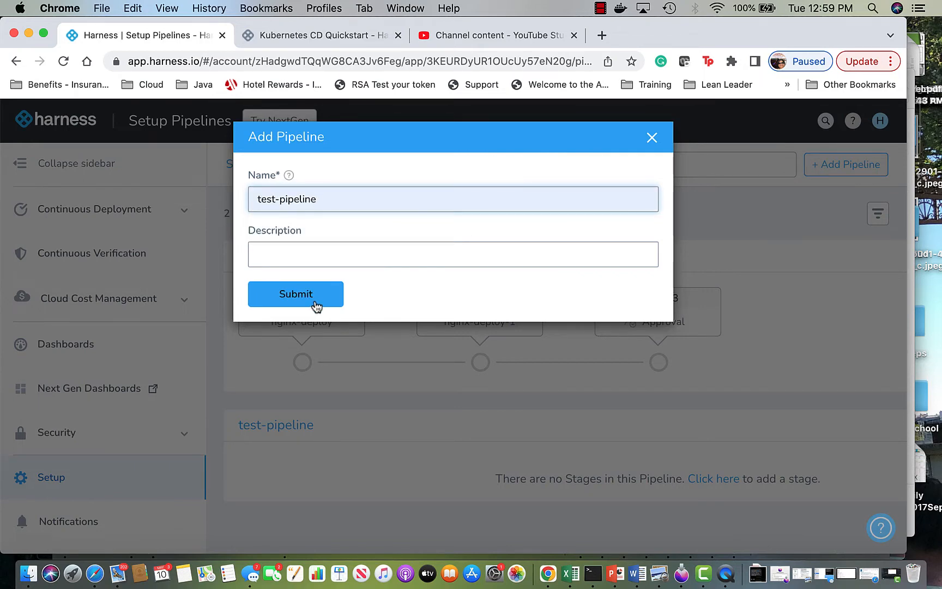
click(653, 138)
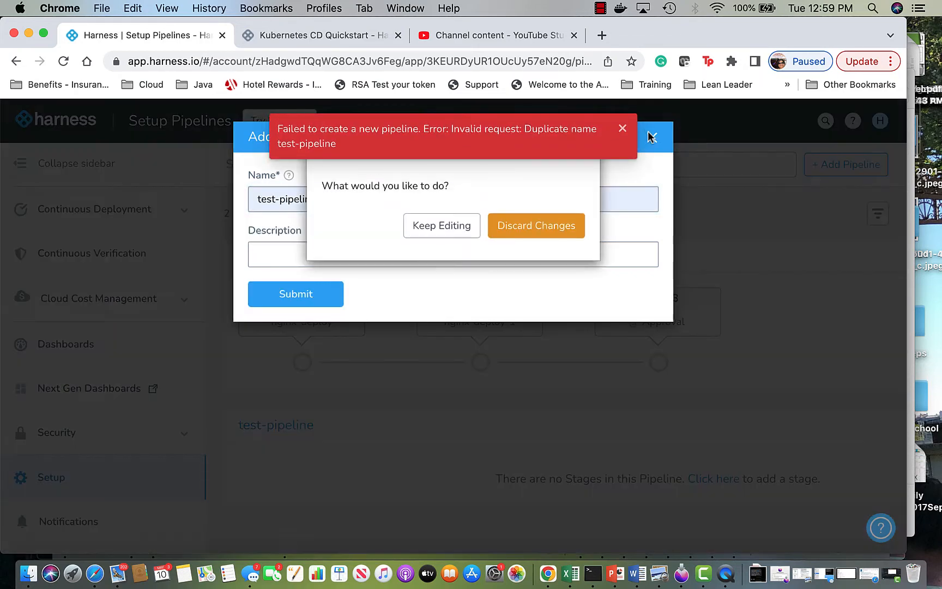
click(527, 233)
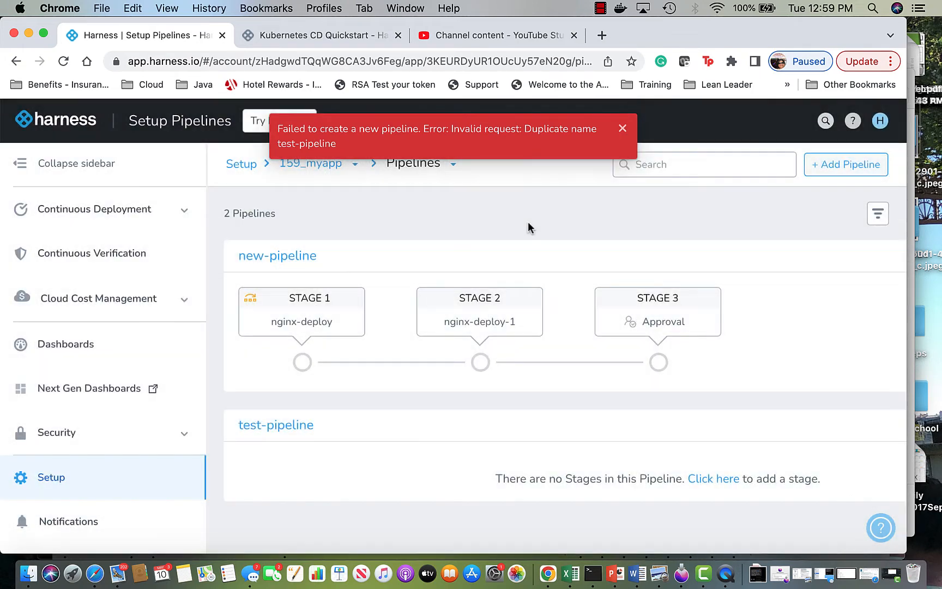
Step: Open the existing test-pipeline and add an execution step running the nginx-deploy workflow as its first stage
scroll(680, 218, down, 2)
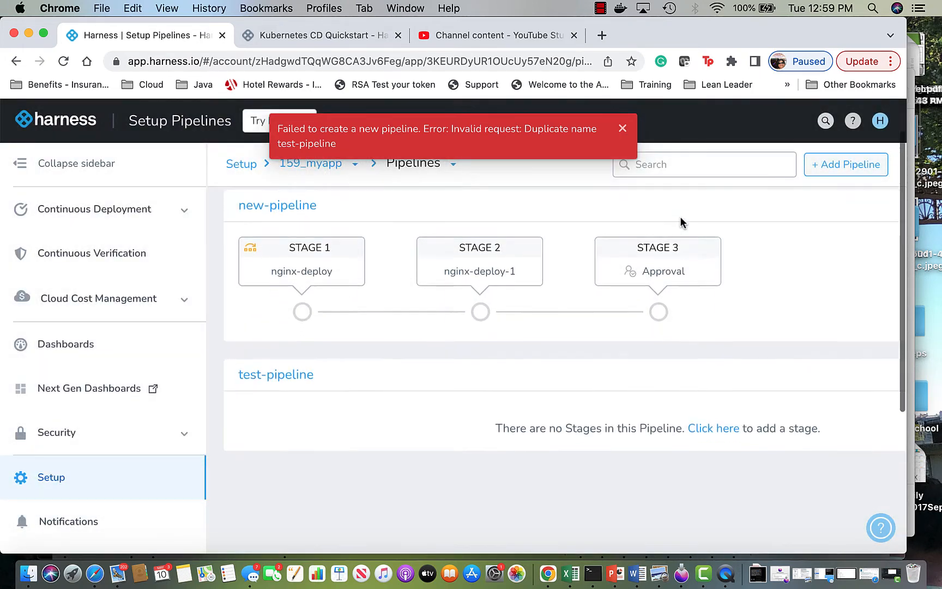
click(254, 366)
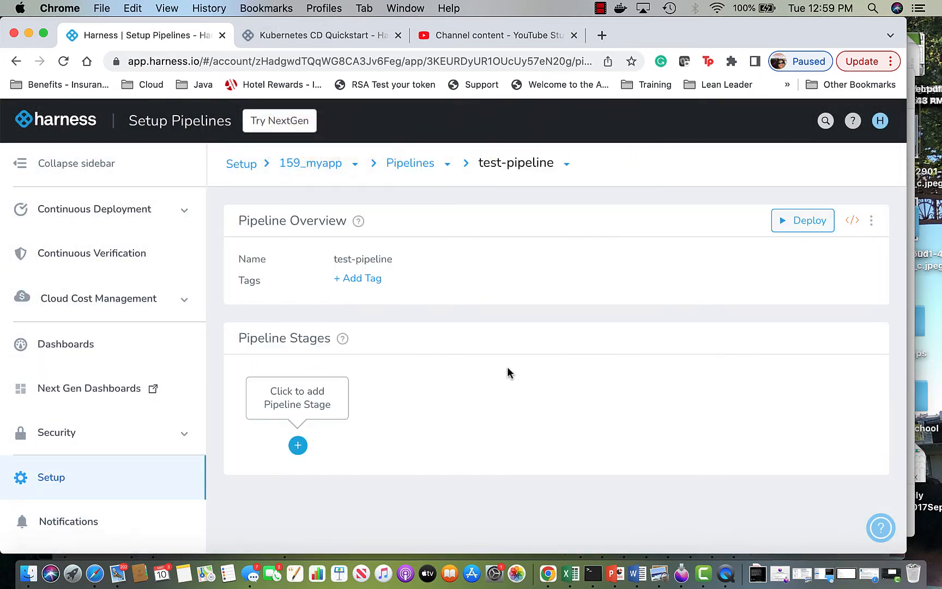
click(298, 445)
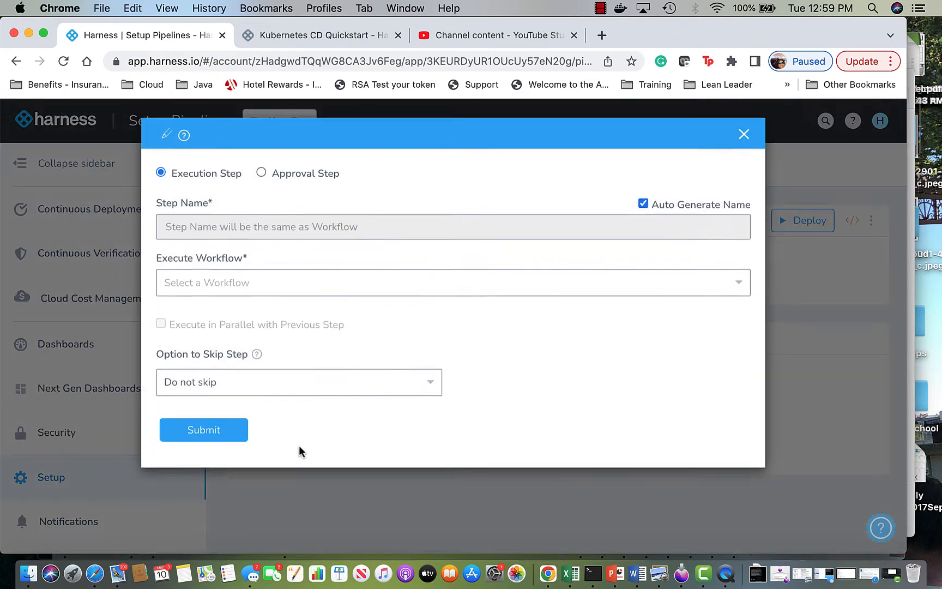
click(289, 286)
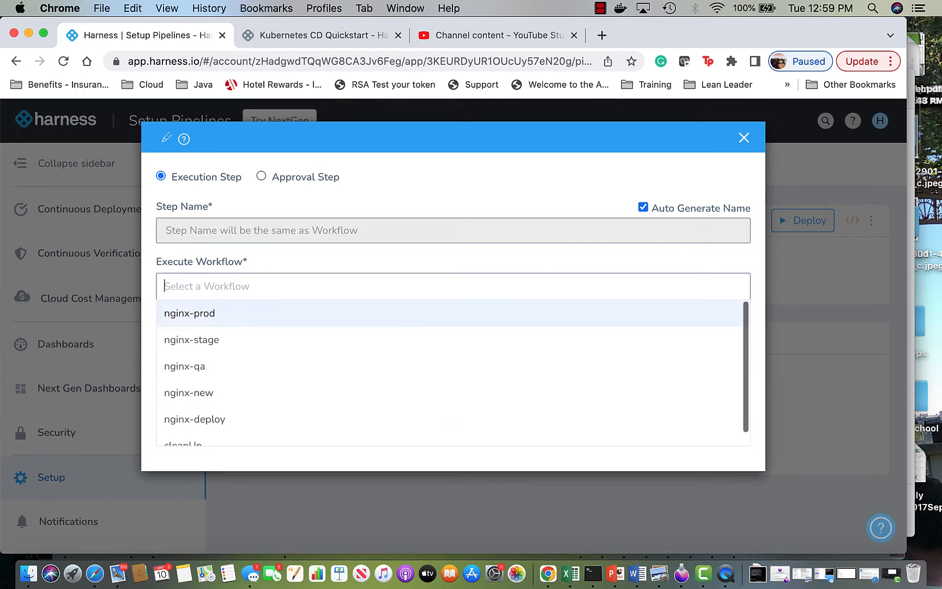
click(193, 421)
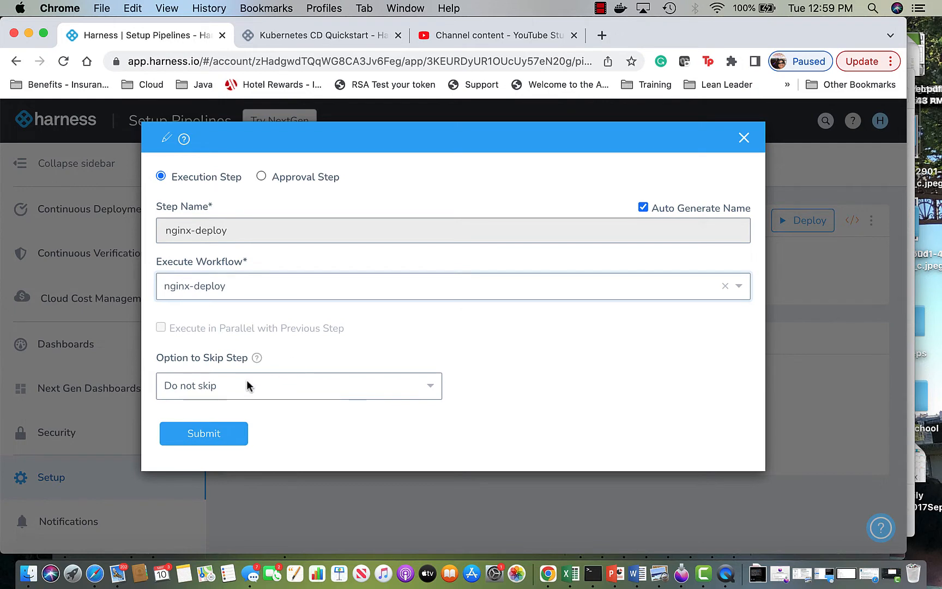
click(230, 434)
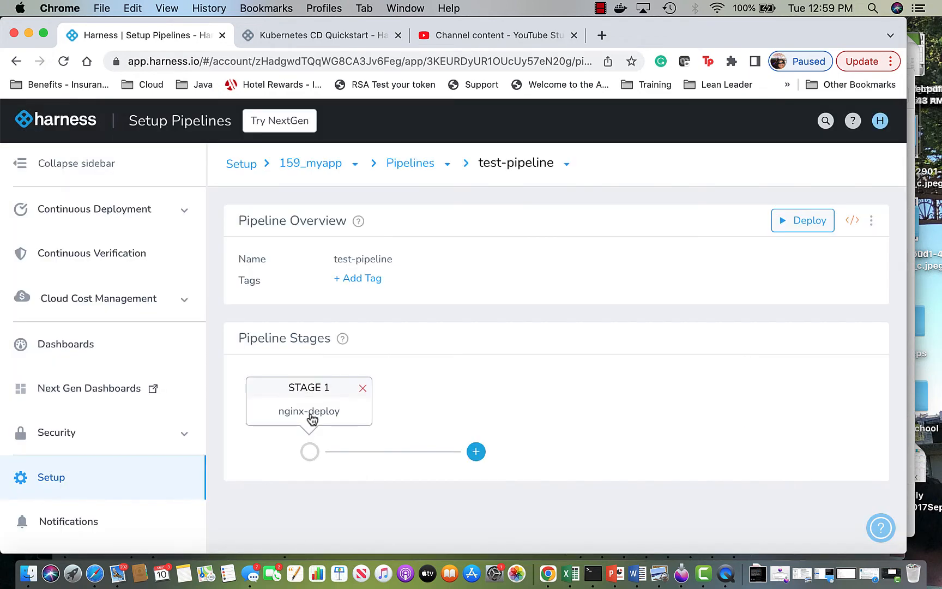
Step: Add a second stage to test-pipeline that executes the nginx-qa workflow
click(476, 451)
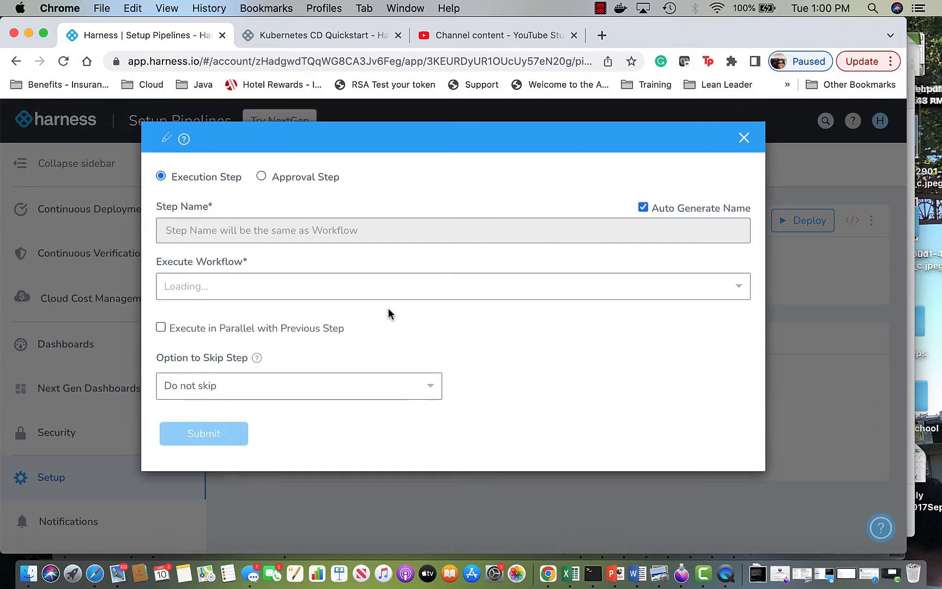
click(373, 293)
click(321, 361)
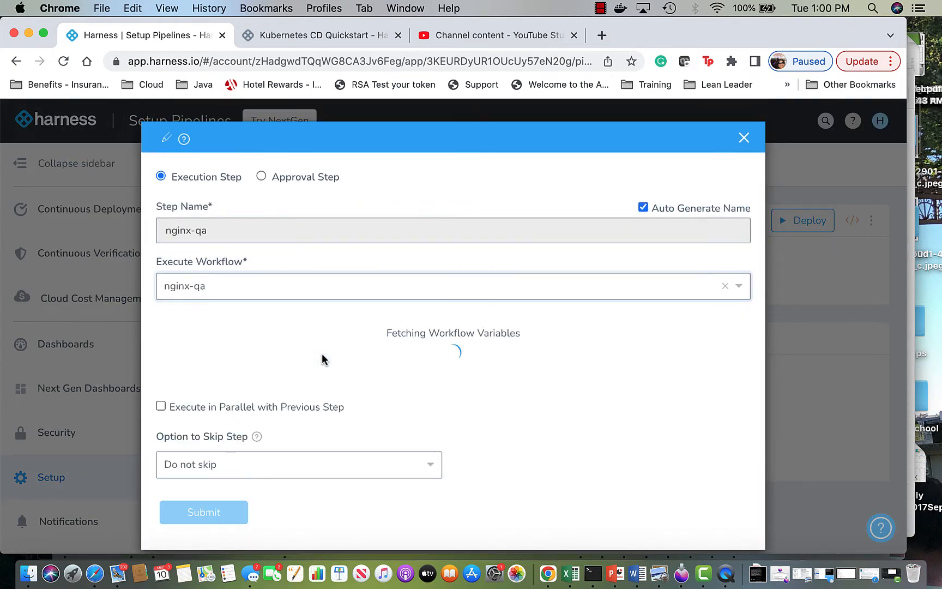
click(248, 445)
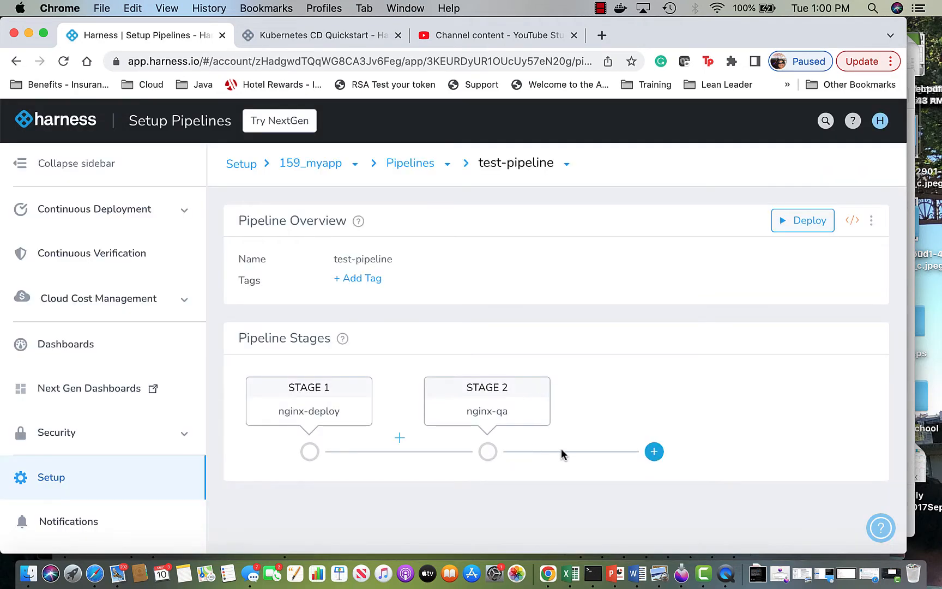
Step: Add a third stage to test-pipeline that executes the nginx-stage workflow
click(654, 451)
click(395, 288)
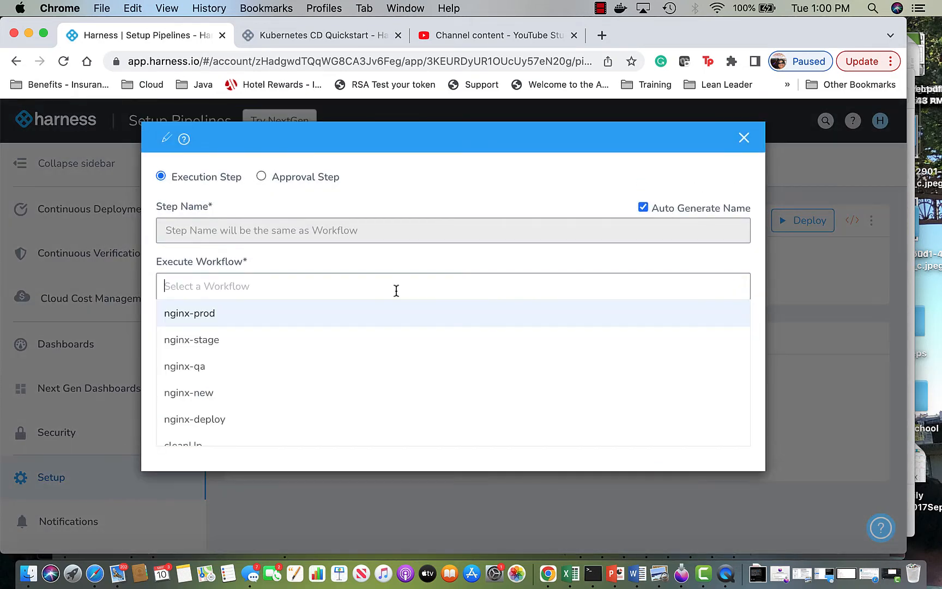
click(306, 347)
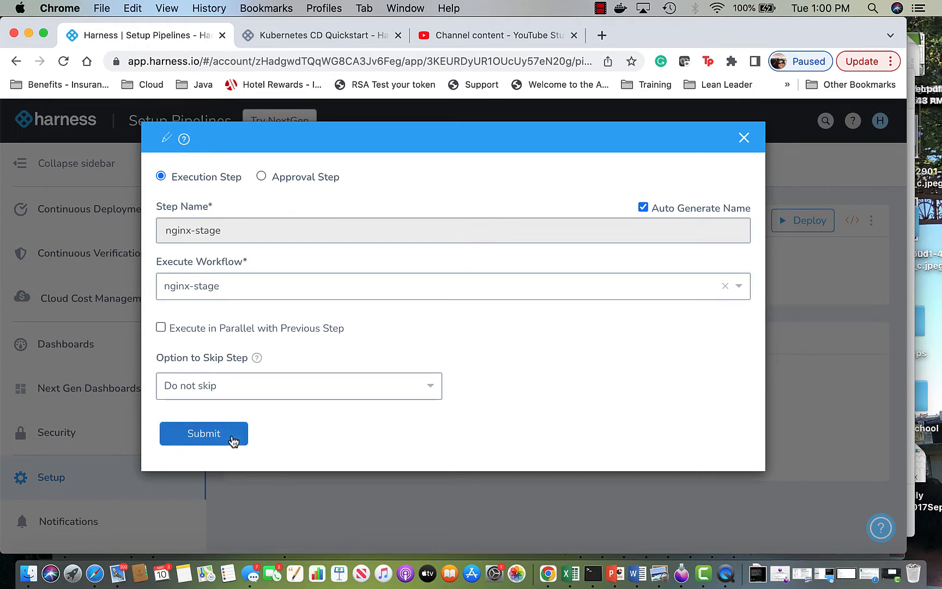
click(235, 442)
Step: Start a fourth stage of test-pipeline as an approval step with Harness UI as the ticketing system
click(832, 452)
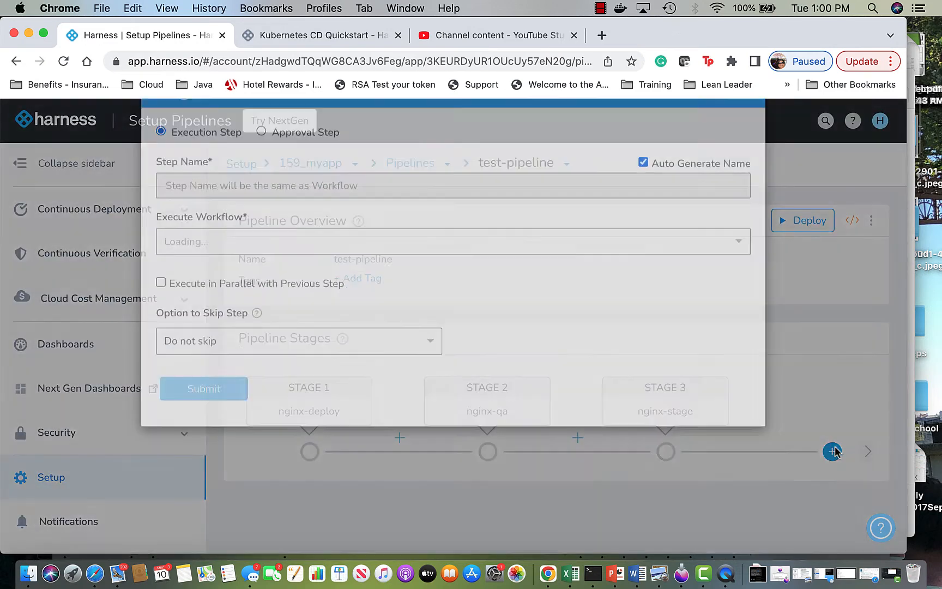
click(262, 176)
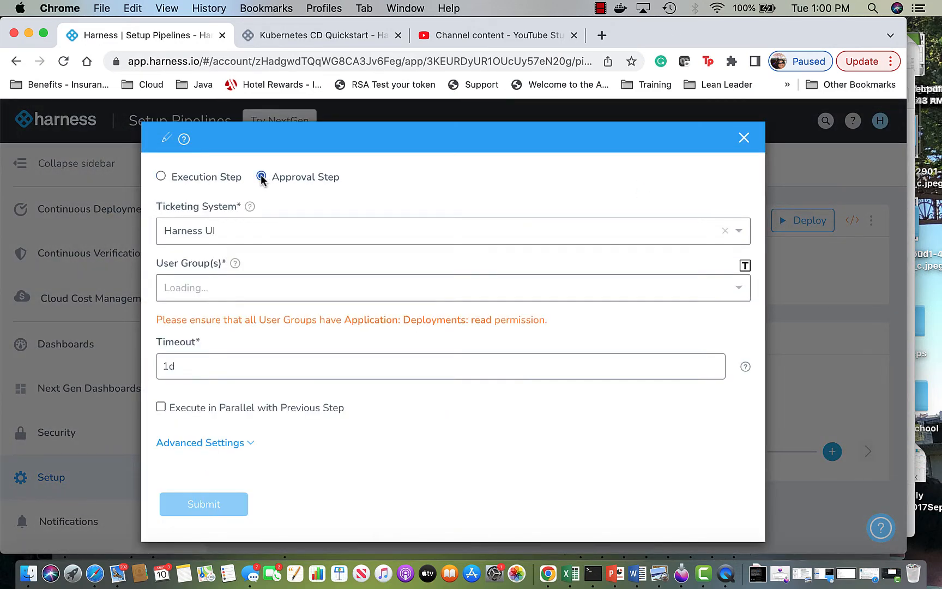
click(287, 228)
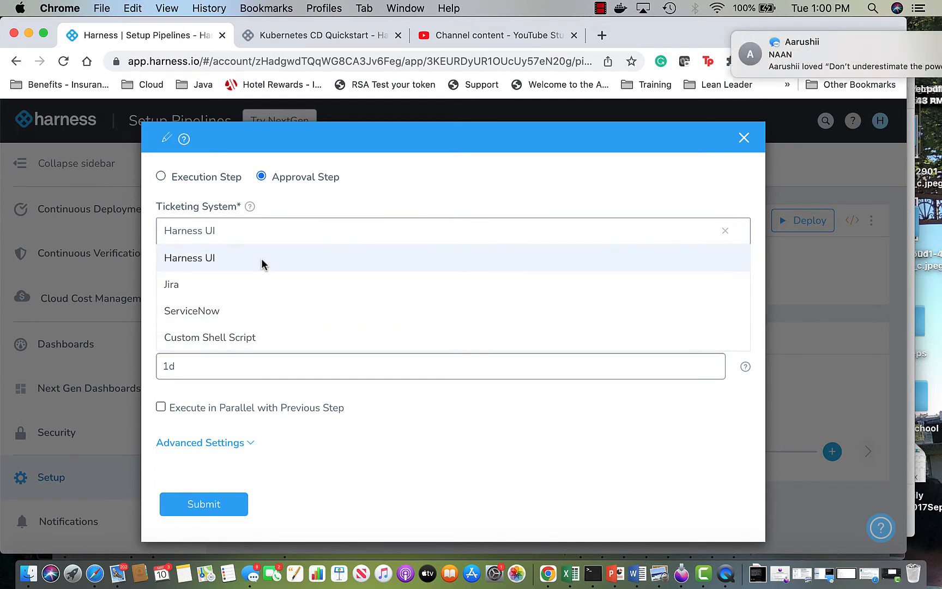
mouse_move(877, 42)
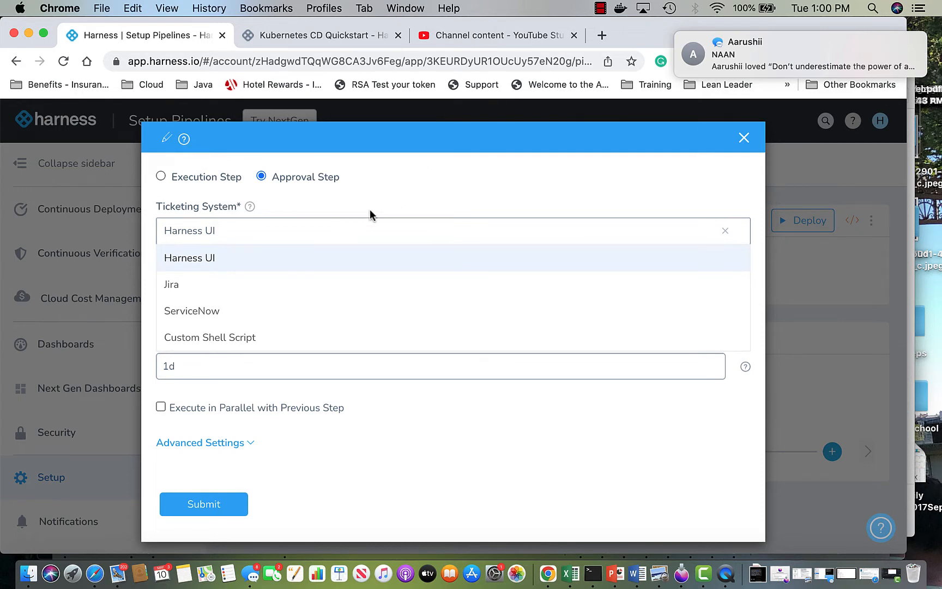
click(267, 255)
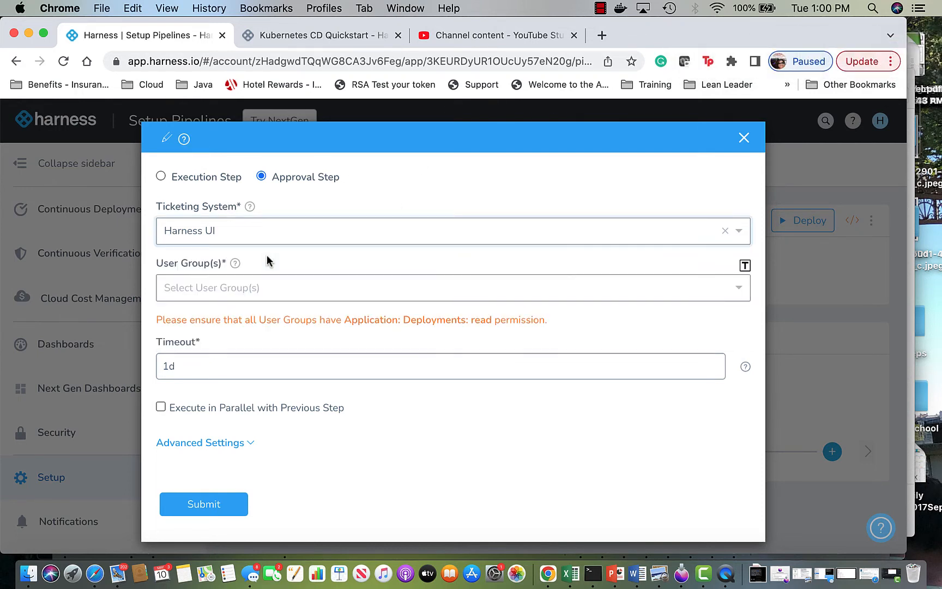
Step: Assign the user group grp_159 to the approval step, expand its advanced settings and submit the stage
click(255, 280)
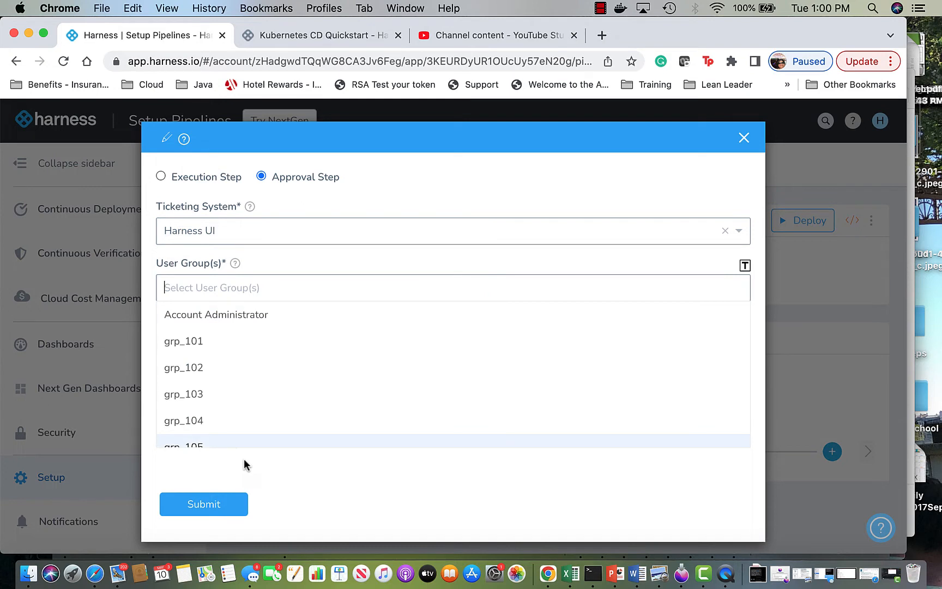
key(Down)
key(Down)
key(Down)
key(Down)
key(Down)
key(Down)
key(Down)
key(Down)
key(Down)
key(Down)
key(Down)
key(Down)
key(Down)
key(Down)
key(Down)
key(Down)
key(Down)
key(Down)
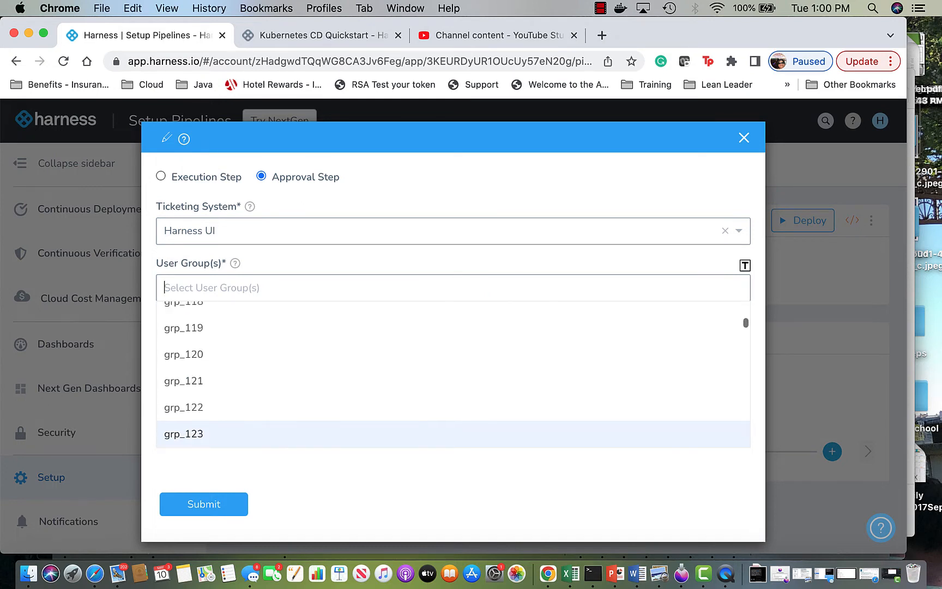
key(Down)
key(Down)
key(Down)
key(Down)
key(Down)
key(Down)
key(Down)
key(Down)
key(Down)
key(Down)
key(Down)
key(Down)
key(Down)
key(Down)
key(Down)
key(Down)
key(Down)
key(Down)
key(Down)
key(Down)
key(Down)
key(Down)
key(Down)
key(Down)
key(Down)
key(Down)
key(Down)
key(Down)
key(Down)
key(Down)
key(Down)
key(Down)
click(183, 435)
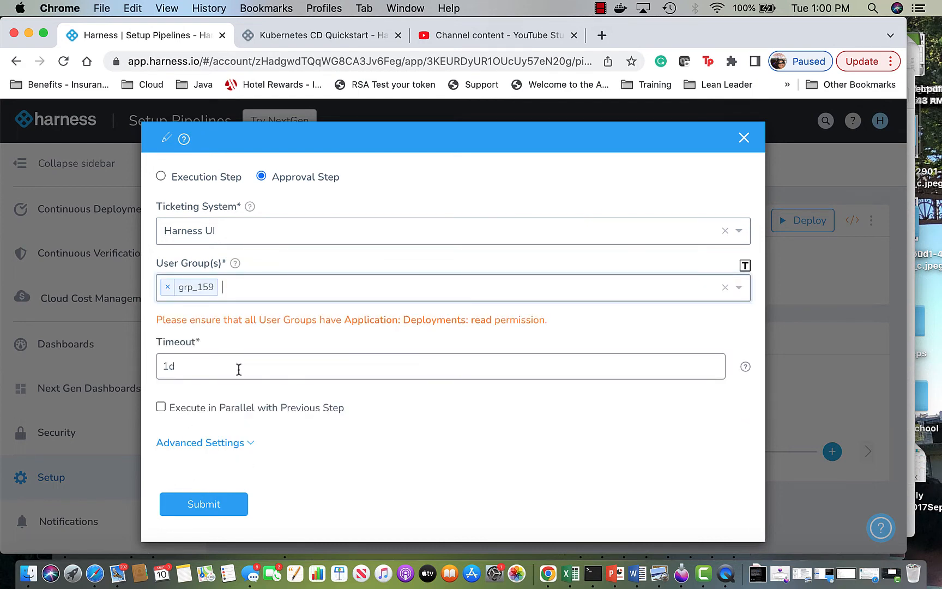
click(230, 446)
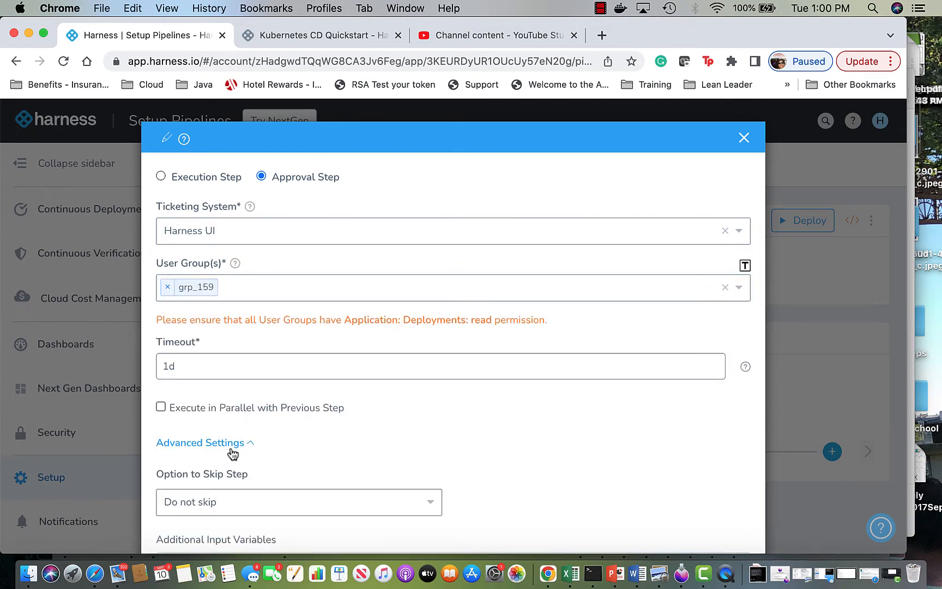
scroll(231, 452, down, 3)
scroll(231, 447, down, 1)
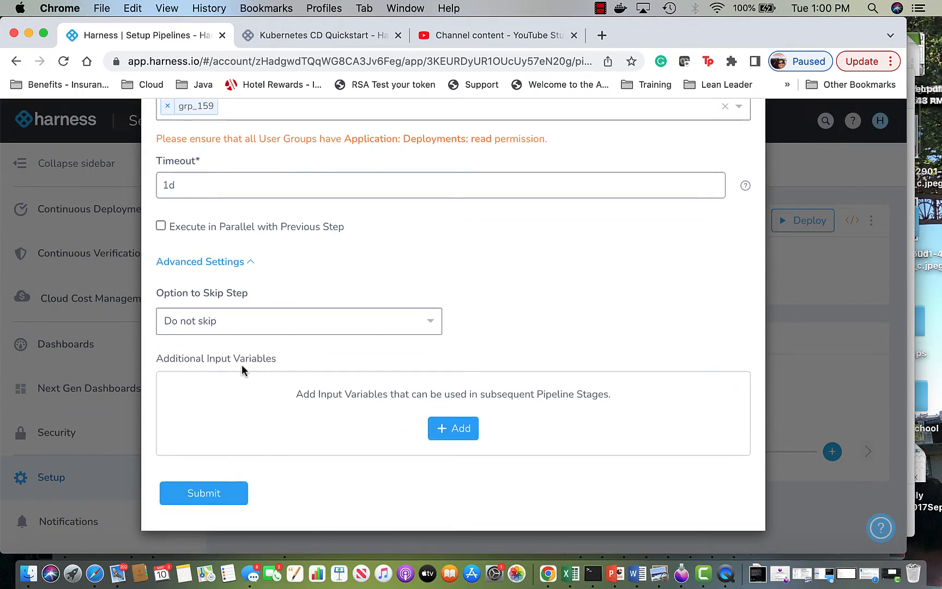
click(225, 498)
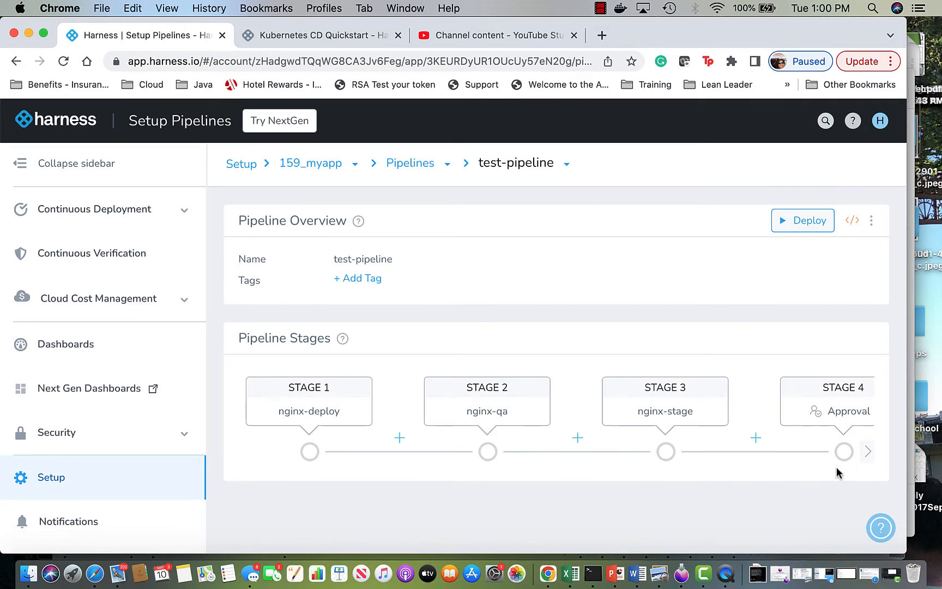
Step: Add a fifth stage to test-pipeline that executes the nginx-prod workflow
click(868, 452)
click(823, 452)
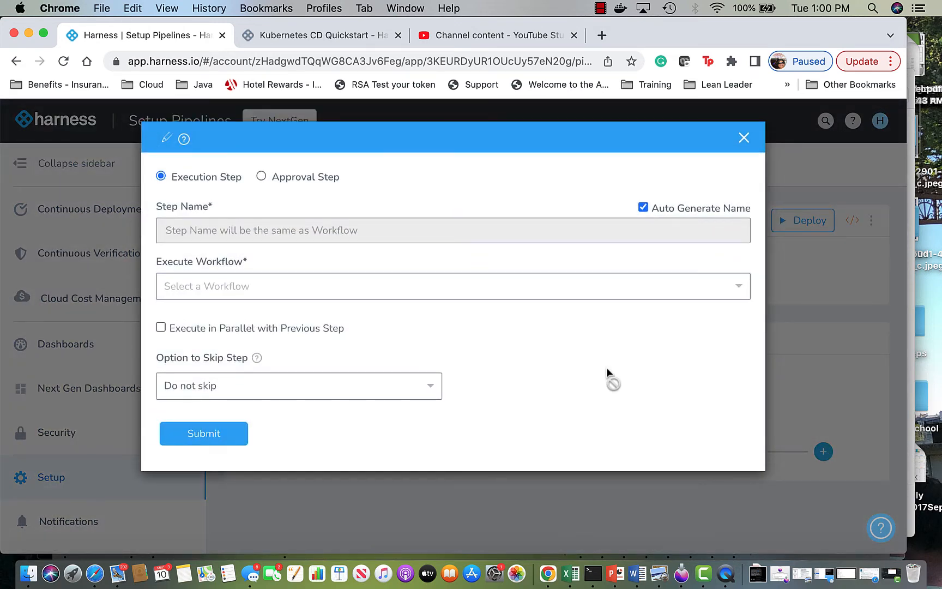
click(384, 285)
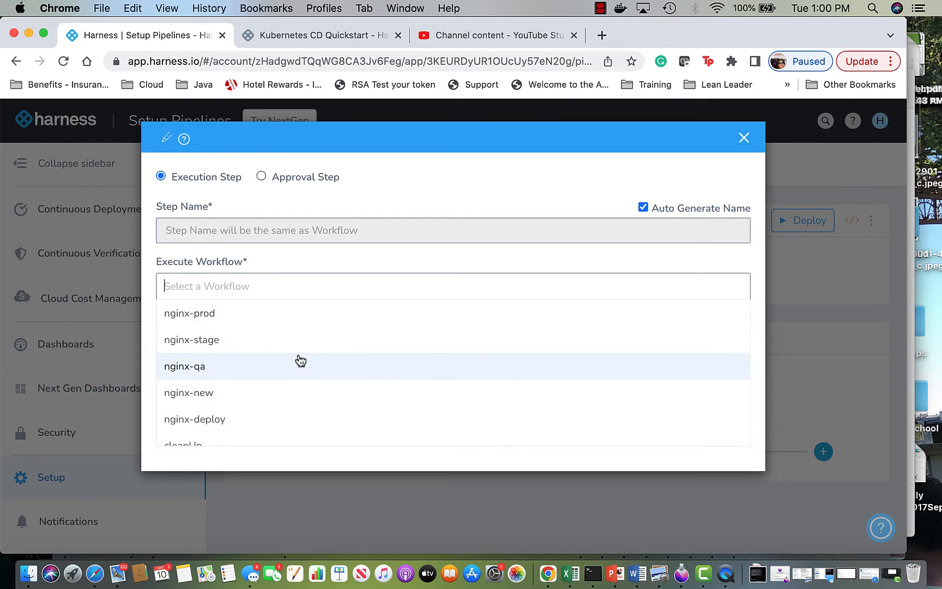
click(314, 319)
click(244, 437)
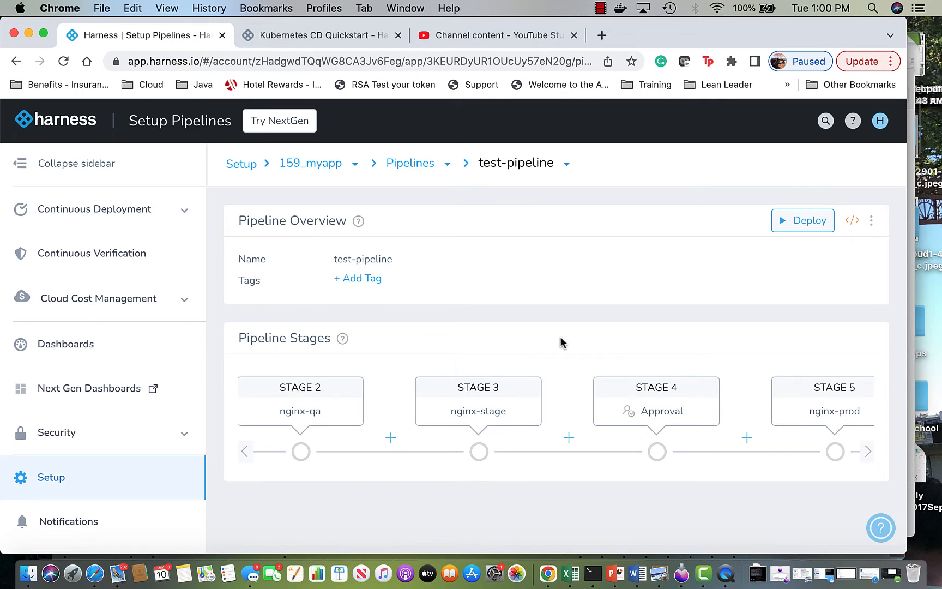
Step: Deploy test-pipeline with the stable tag for both the nginx and nginx-new services, sending notifications only to yourself
click(802, 229)
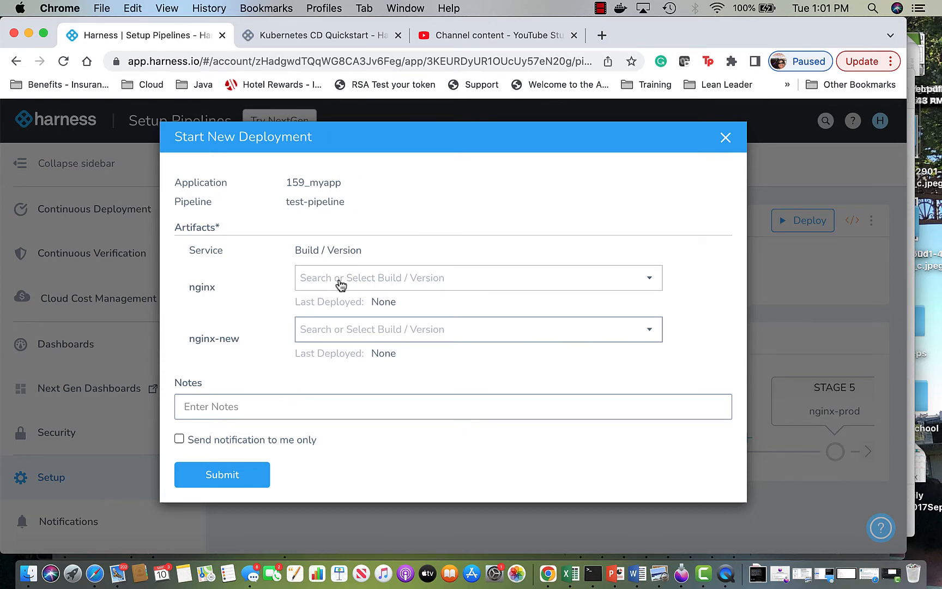
click(341, 283)
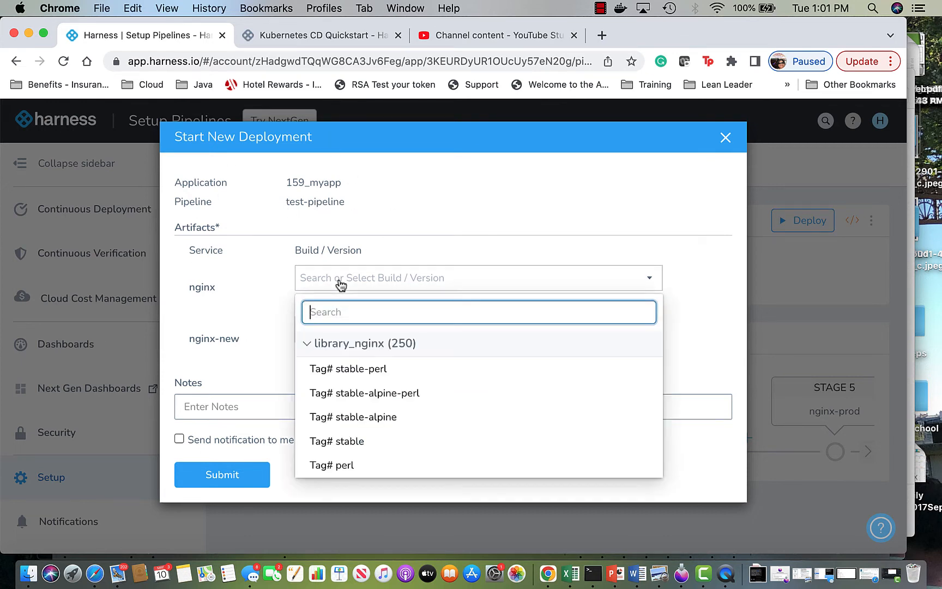
click(351, 442)
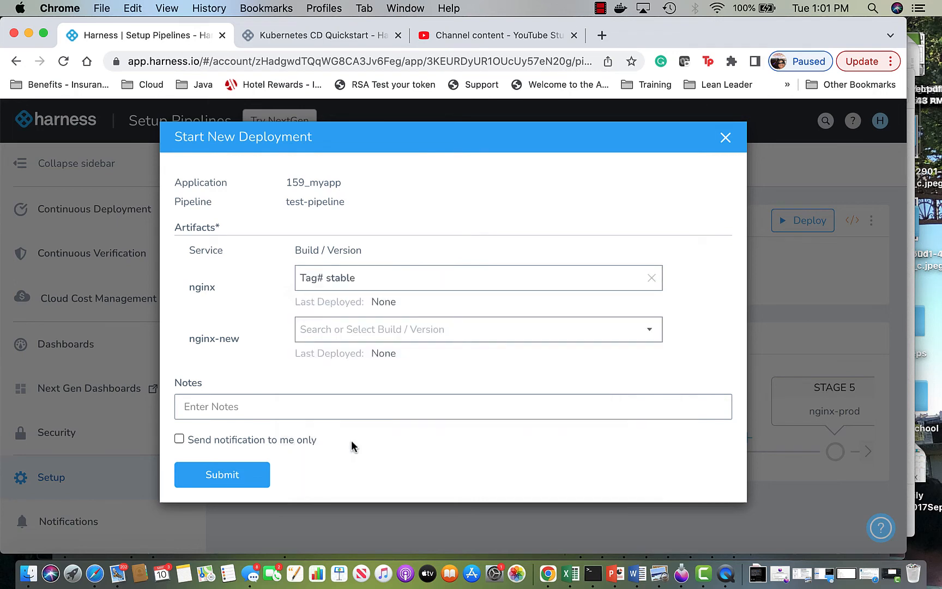
click(346, 336)
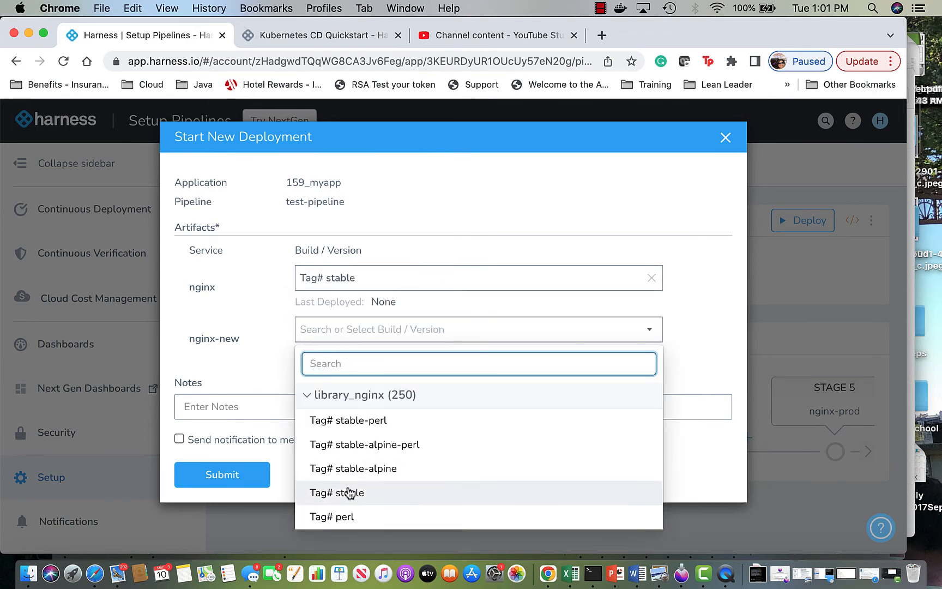
click(349, 491)
click(231, 437)
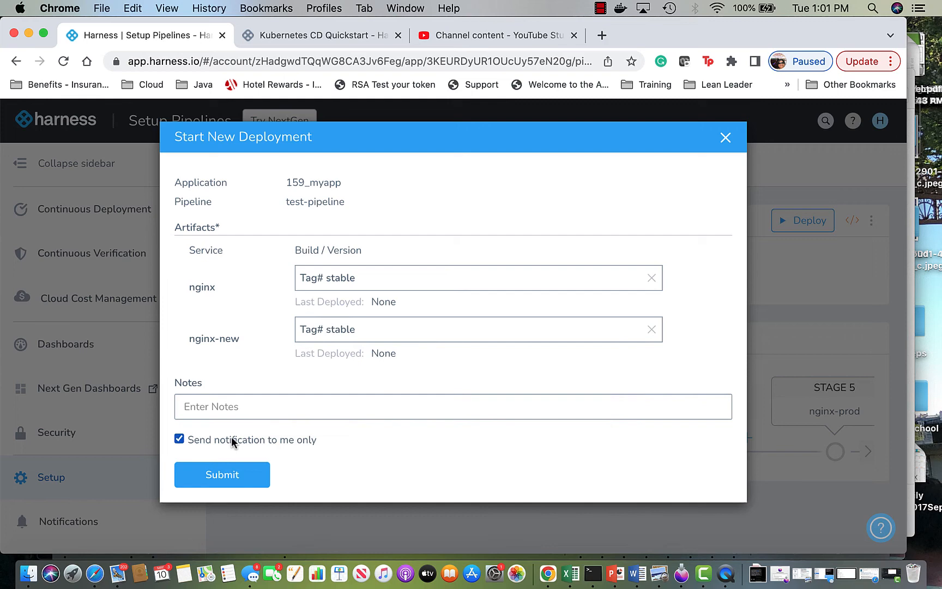
click(229, 473)
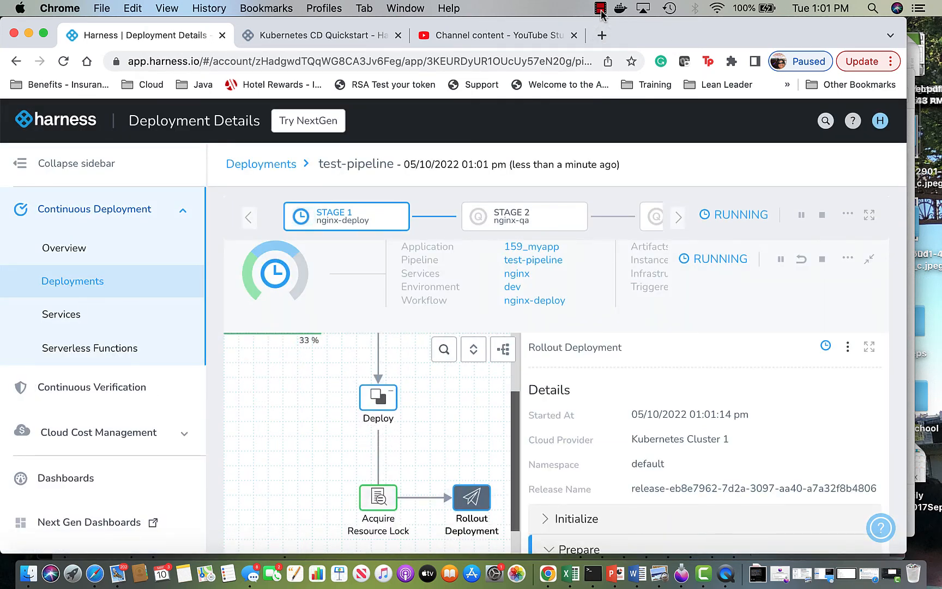
click(600, 9)
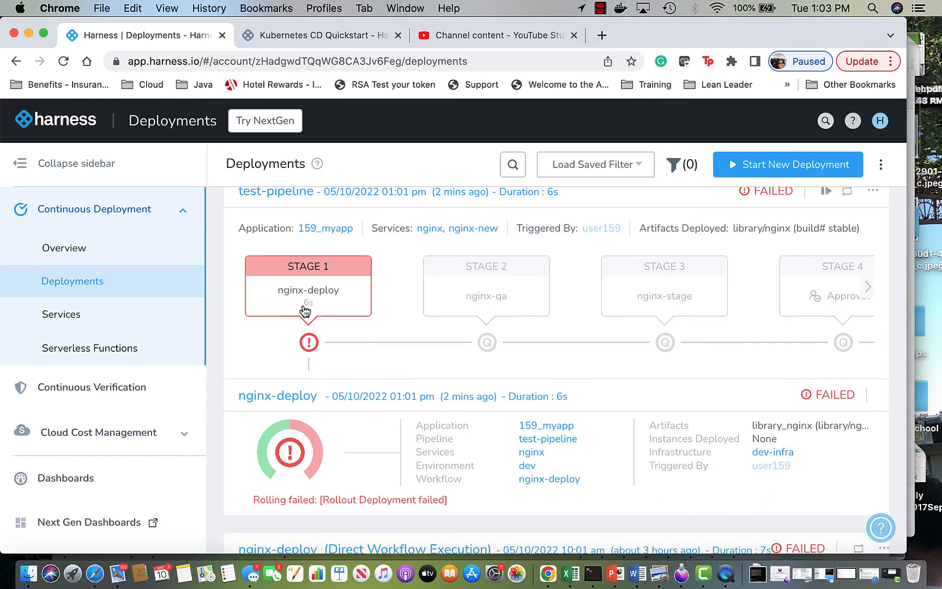
Step: Review the latest test-pipeline deployment, open its nginx-deploy execution and examine the Rollout Deployment log for errors
scroll(305, 310, down, 2)
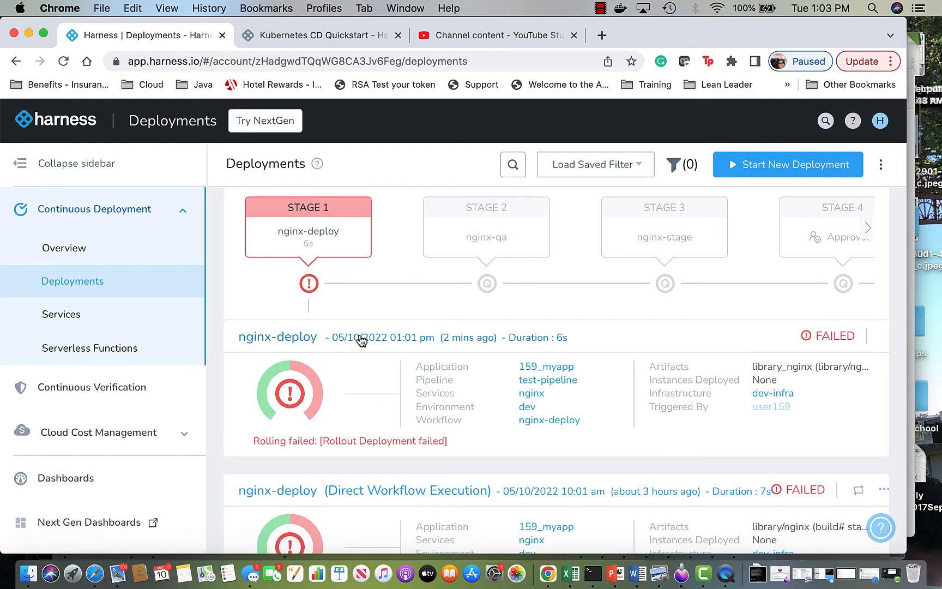
scroll(469, 332, up, 2)
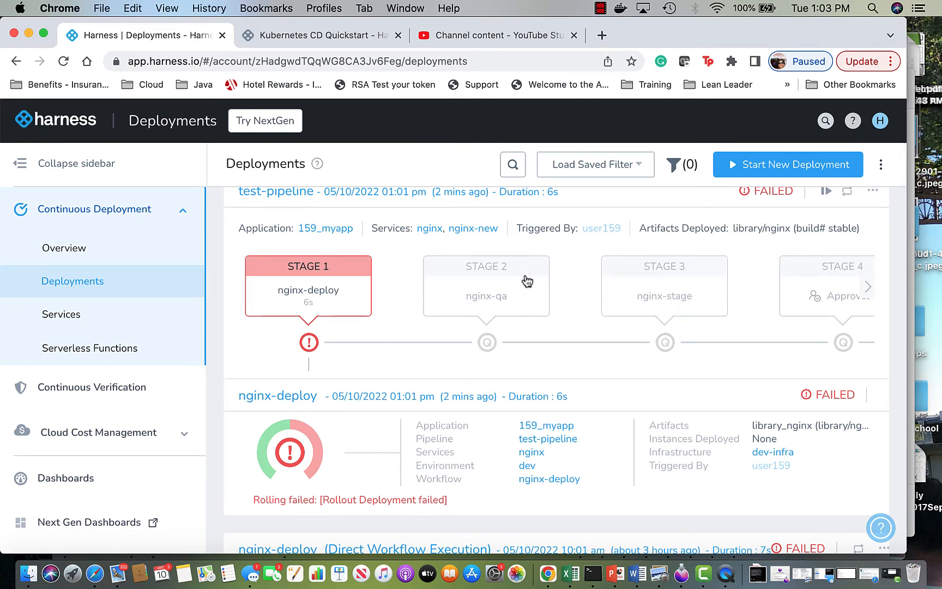
scroll(526, 281, up, 1)
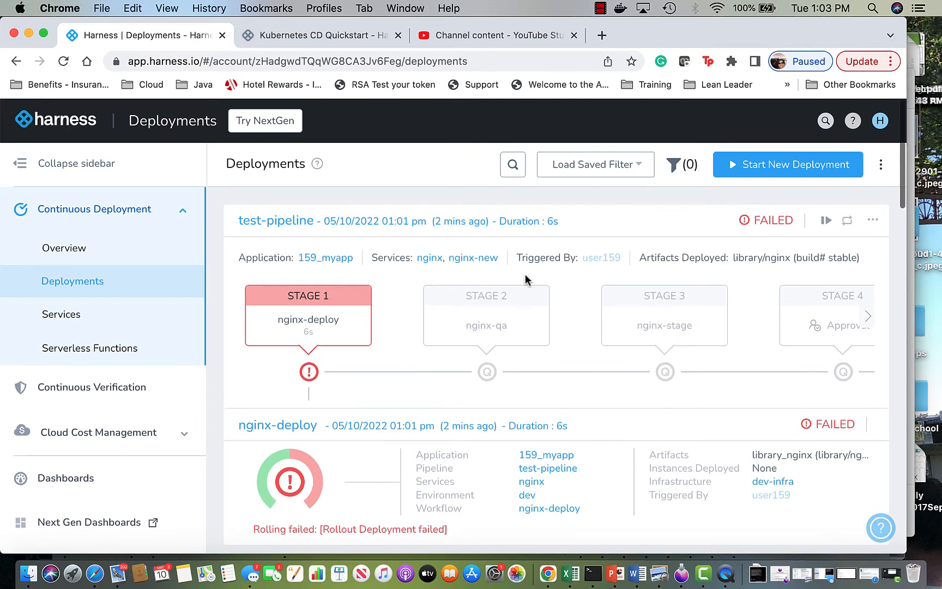
click(294, 434)
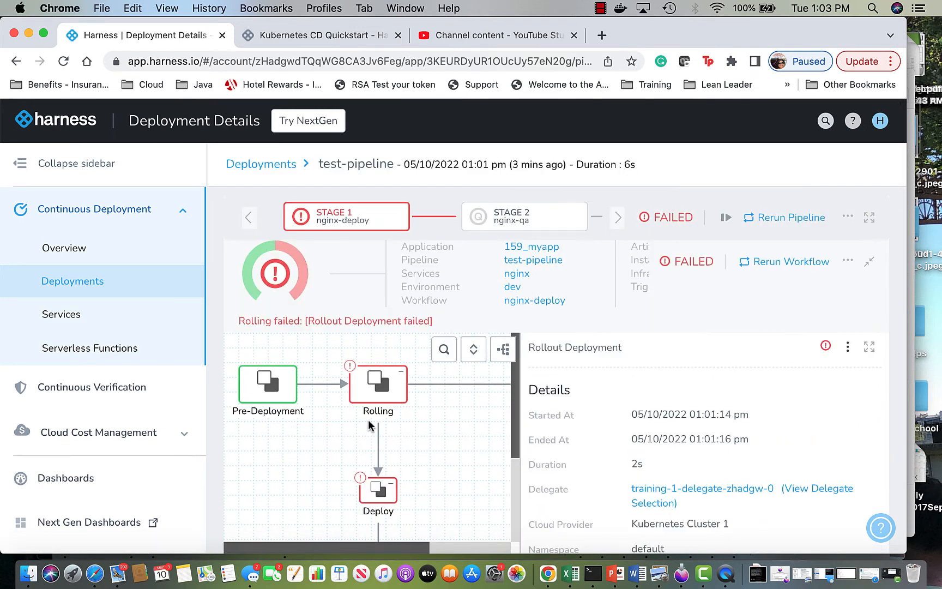
drag(511, 427, 513, 502)
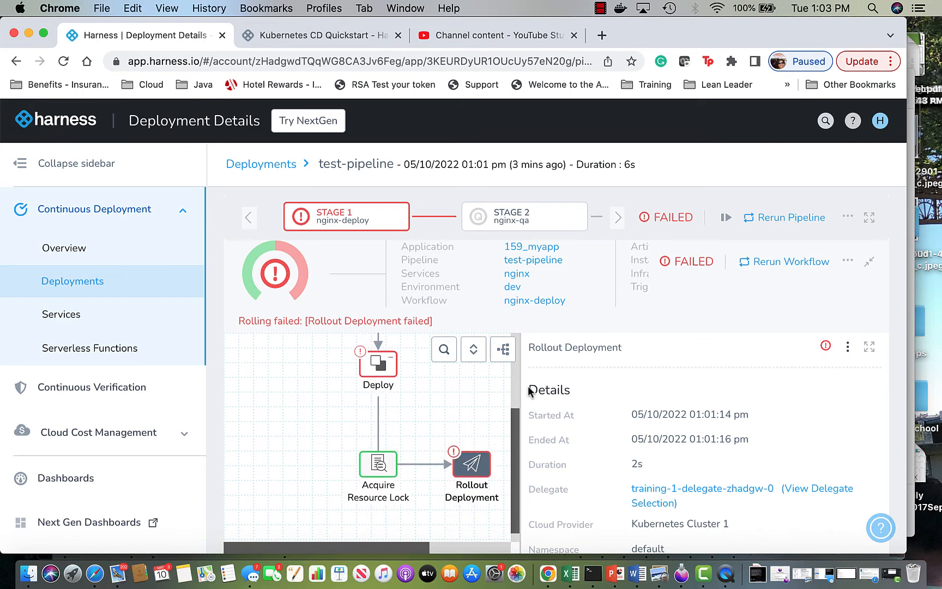
drag(512, 427, 514, 381)
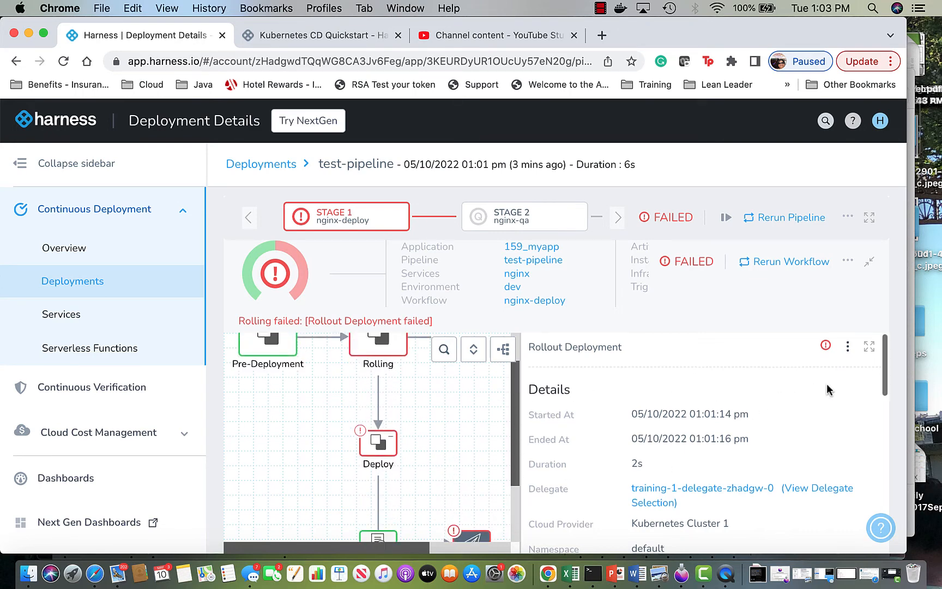
scroll(826, 390, down, 2)
scroll(827, 390, down, 10)
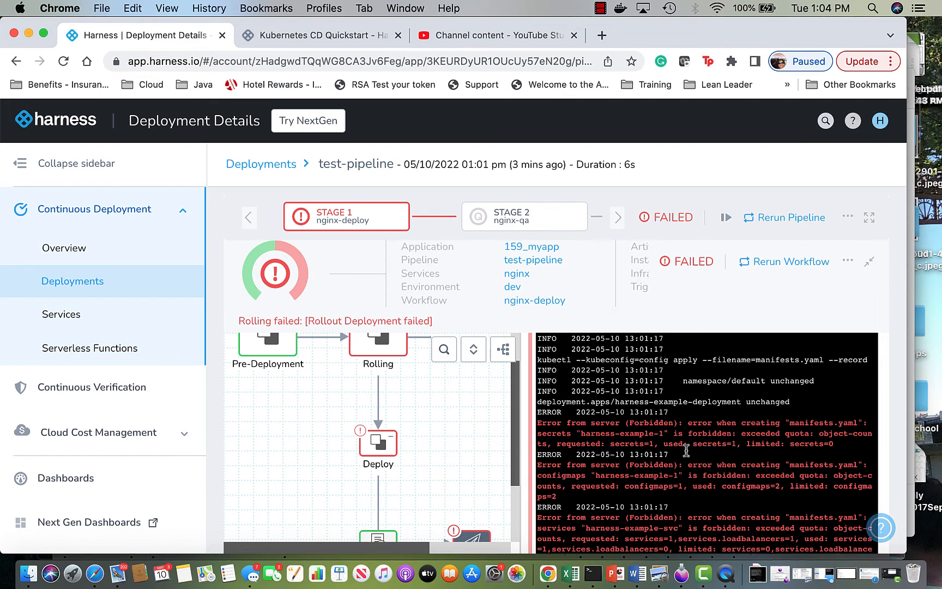
drag(582, 435, 660, 434)
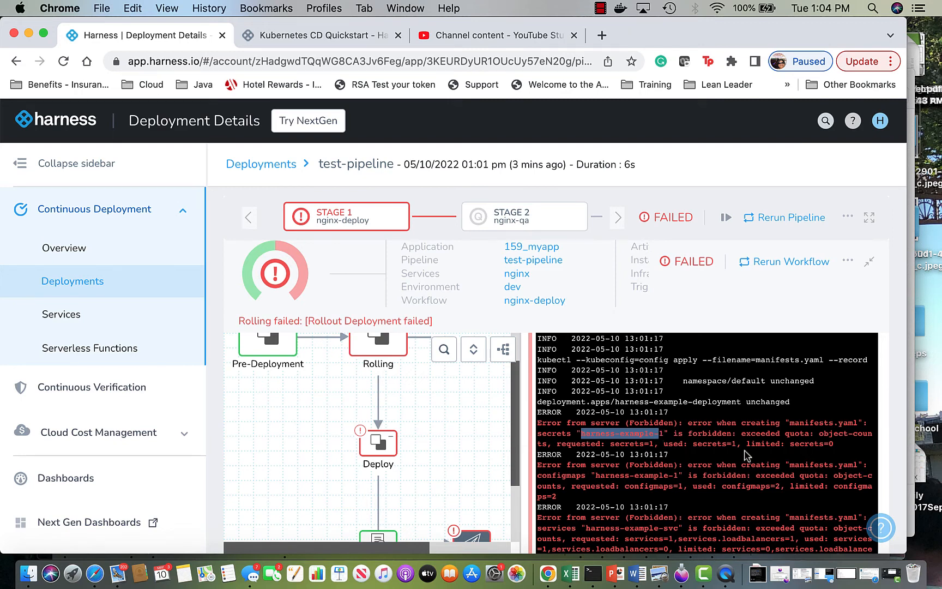
click(752, 391)
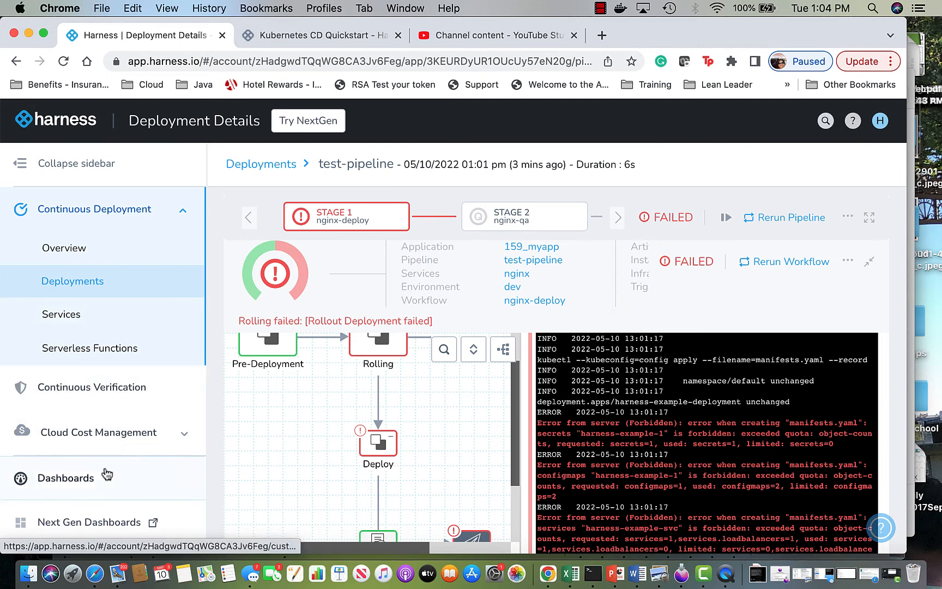
Step: Return to the application setup for 159_myapp and open its list of triggers
click(156, 284)
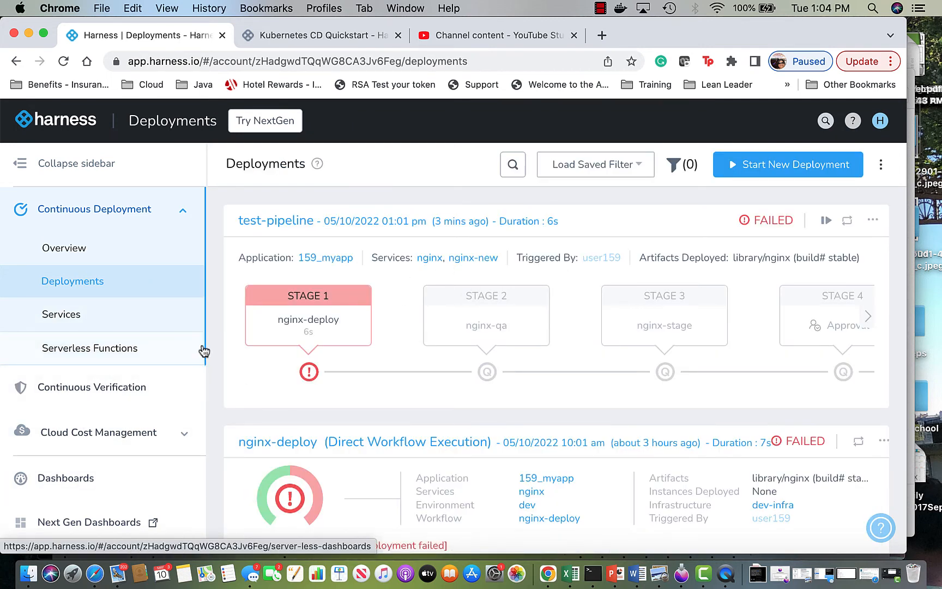
scroll(125, 448, down, 3)
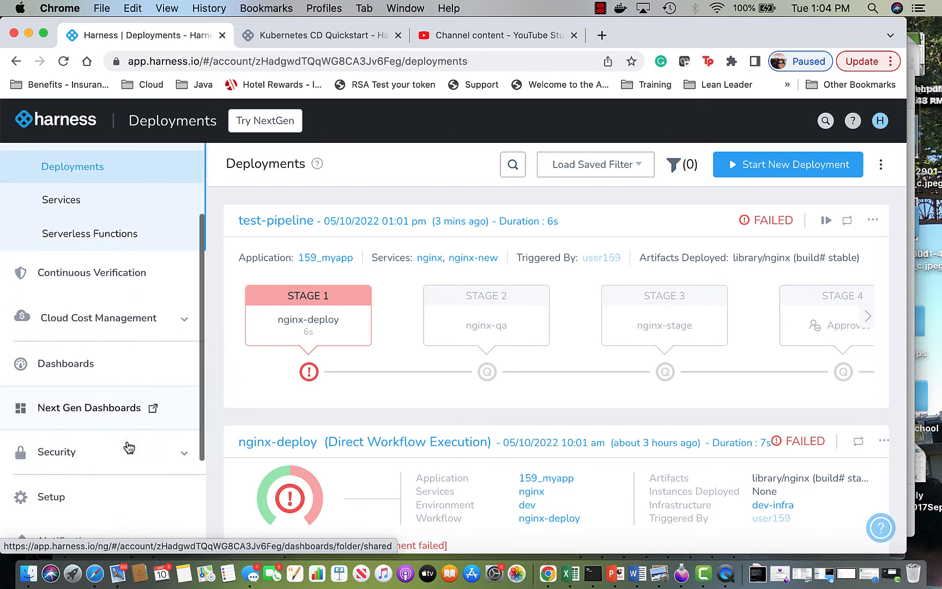
click(109, 470)
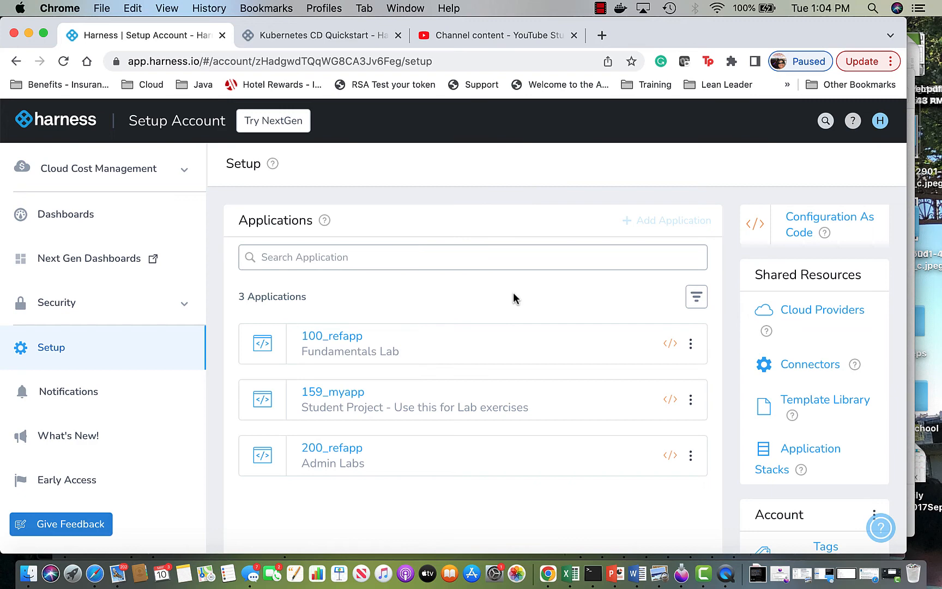
click(339, 393)
scroll(343, 400, down, 2)
scroll(342, 400, down, 5)
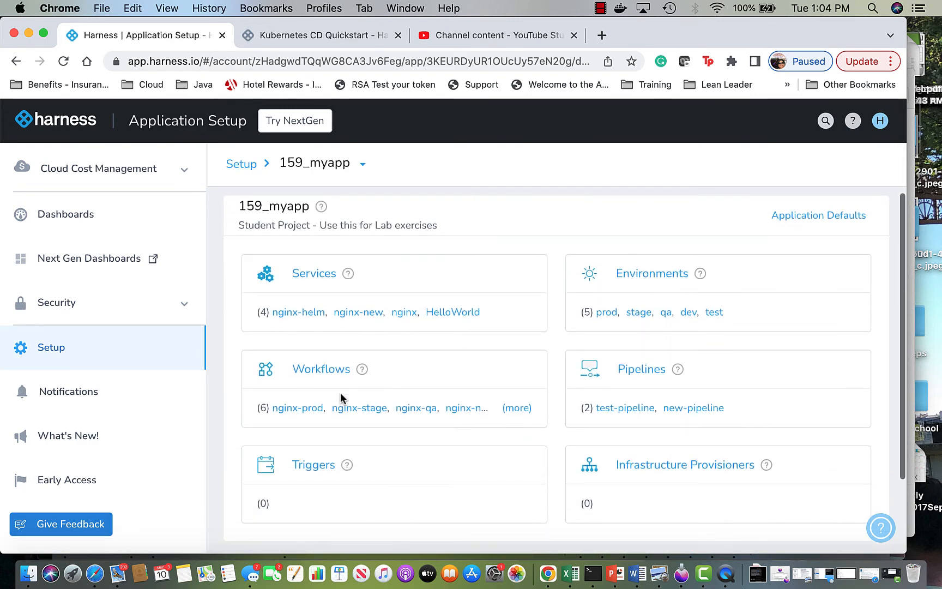
click(309, 466)
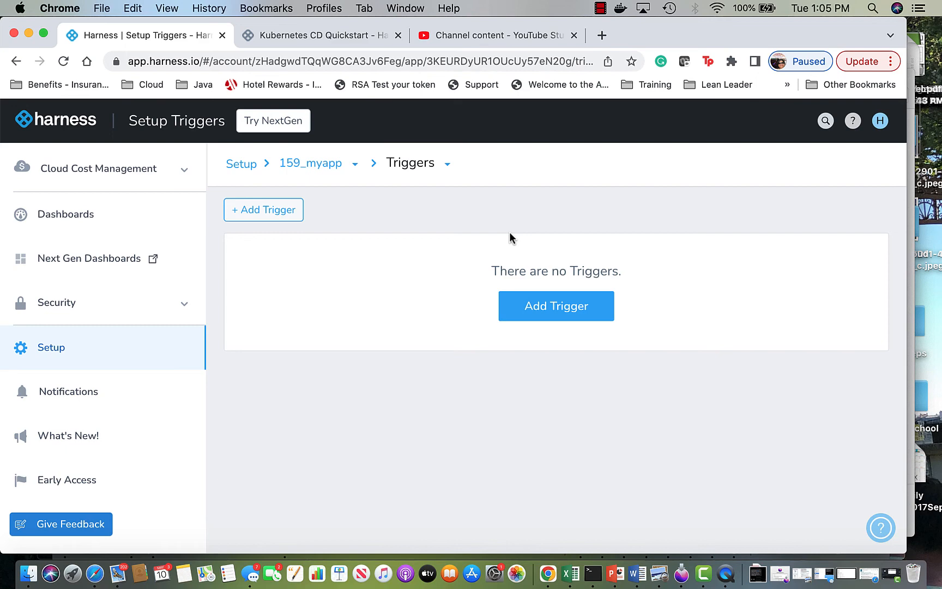
Step: Start a new trigger for 159_myapp and name it test-pipeline
click(555, 306)
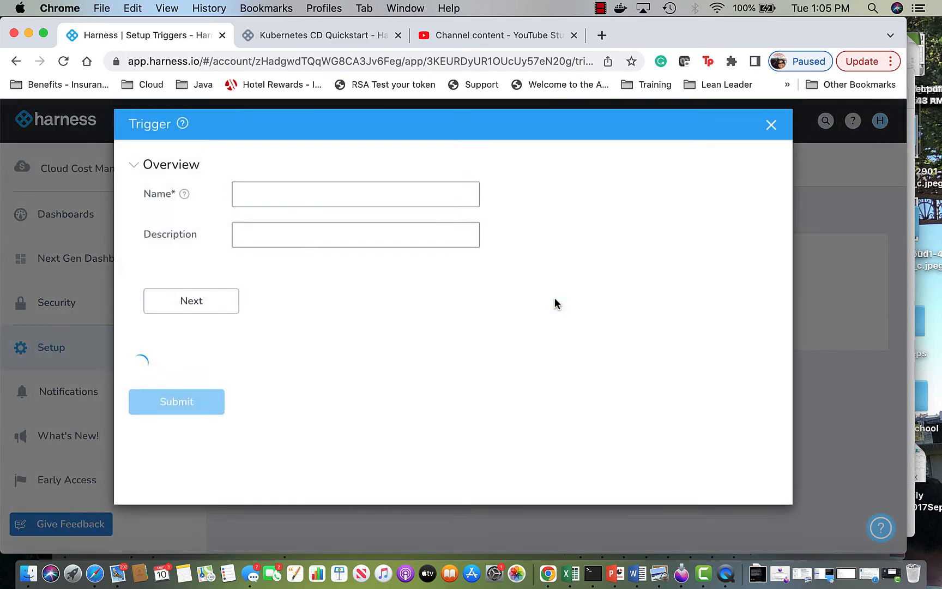
click(294, 202)
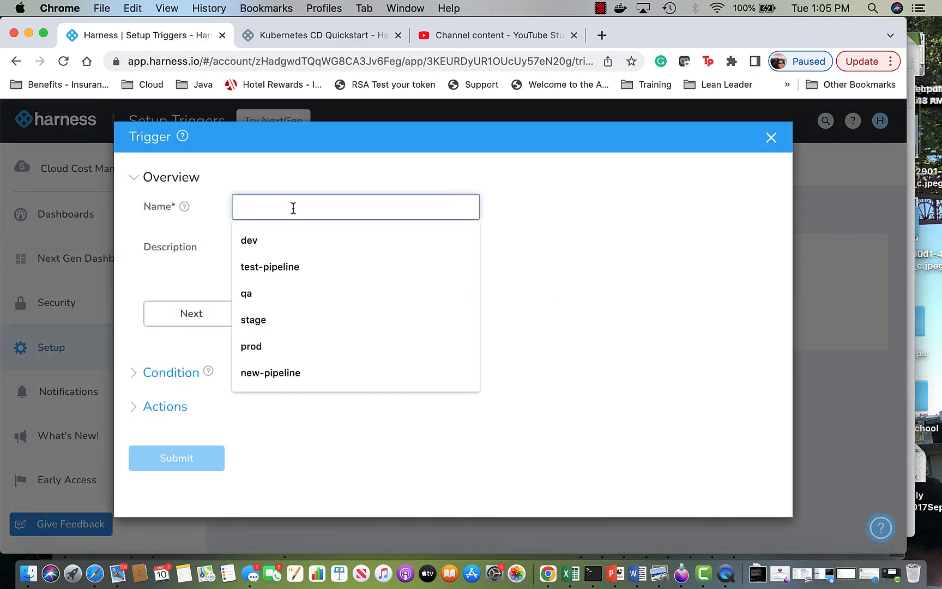
click(285, 240)
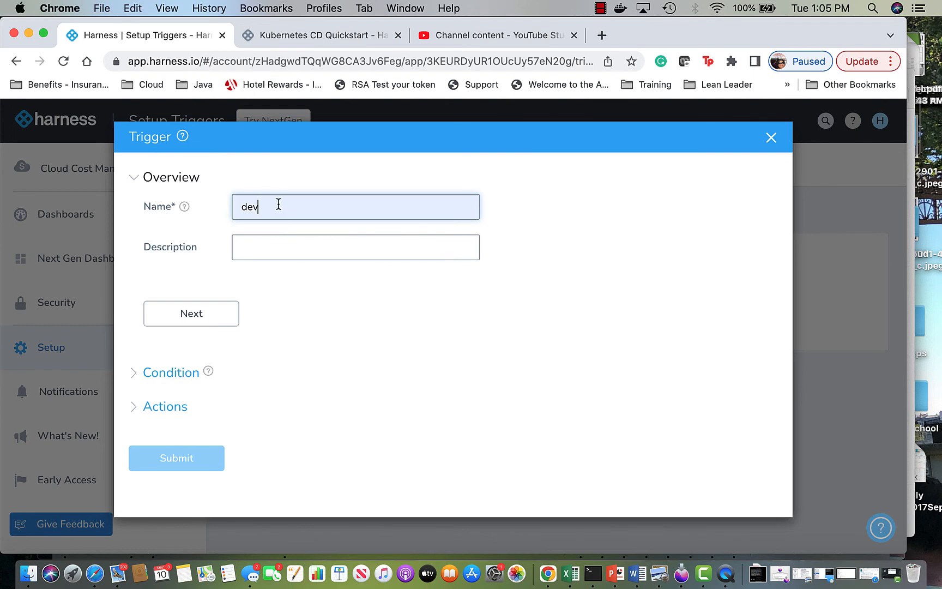
double_click(238, 207)
key(BackSpace)
click(252, 203)
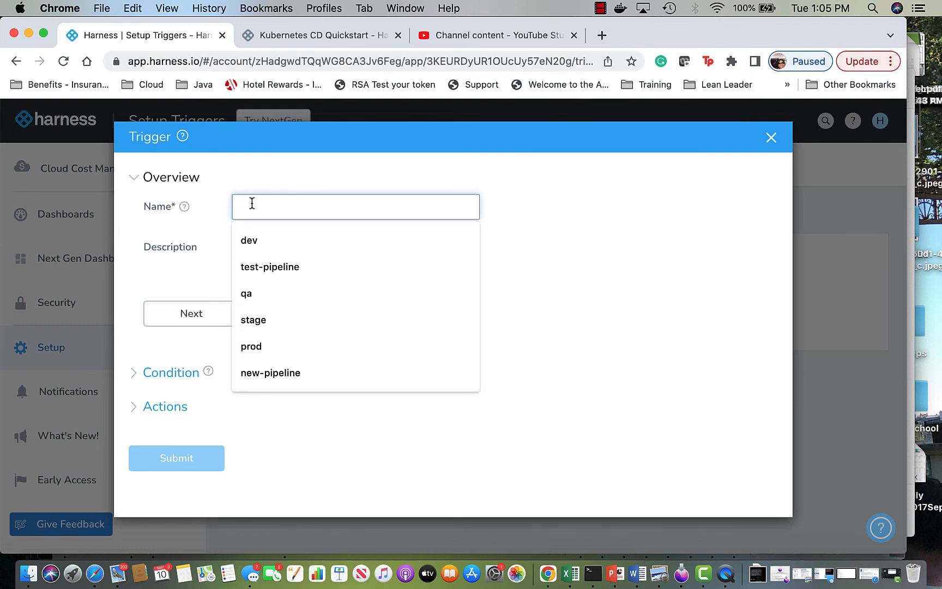
click(260, 266)
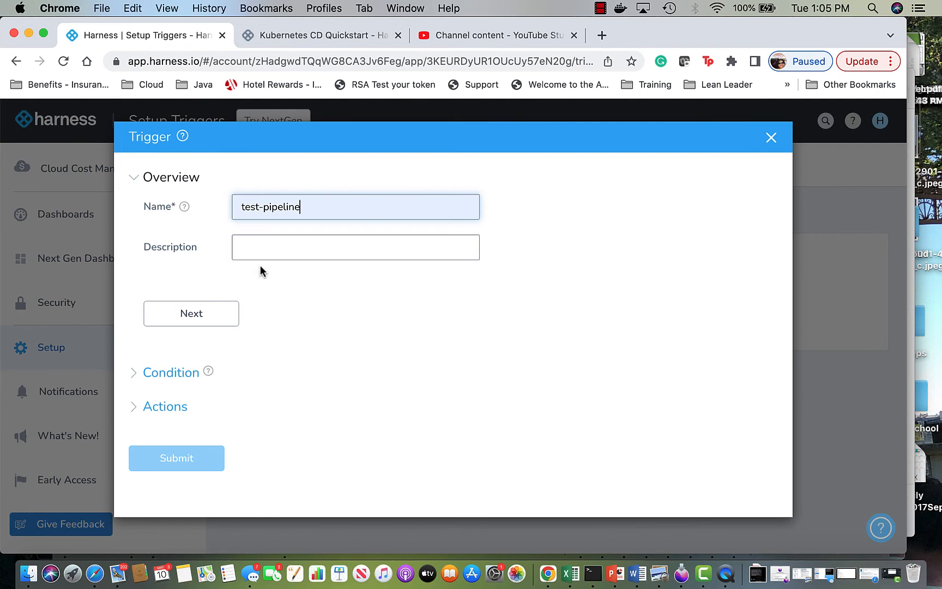
Step: Set the trigger condition to On New Artifact, using library_nginx (nginx-new) as the artifact source
click(185, 376)
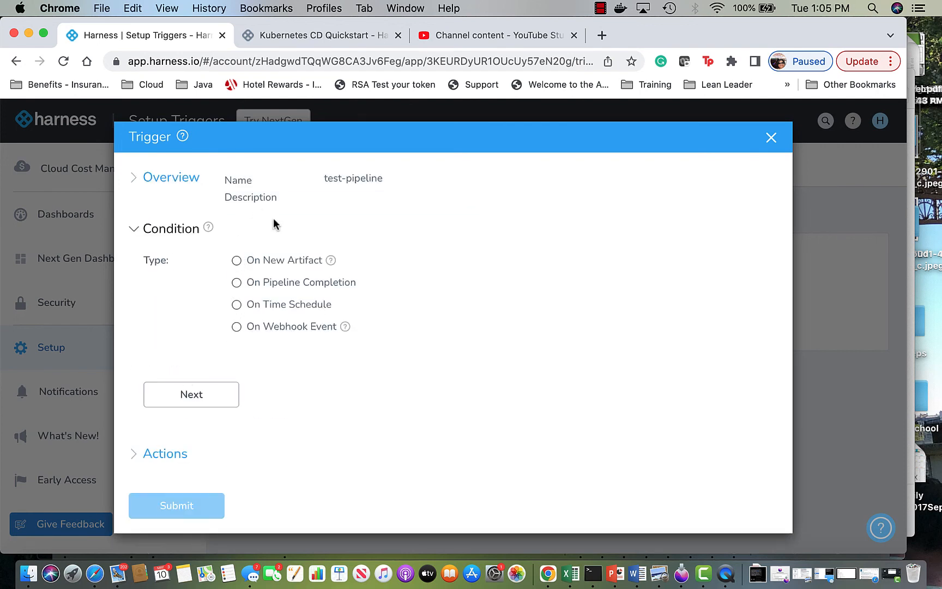
click(236, 261)
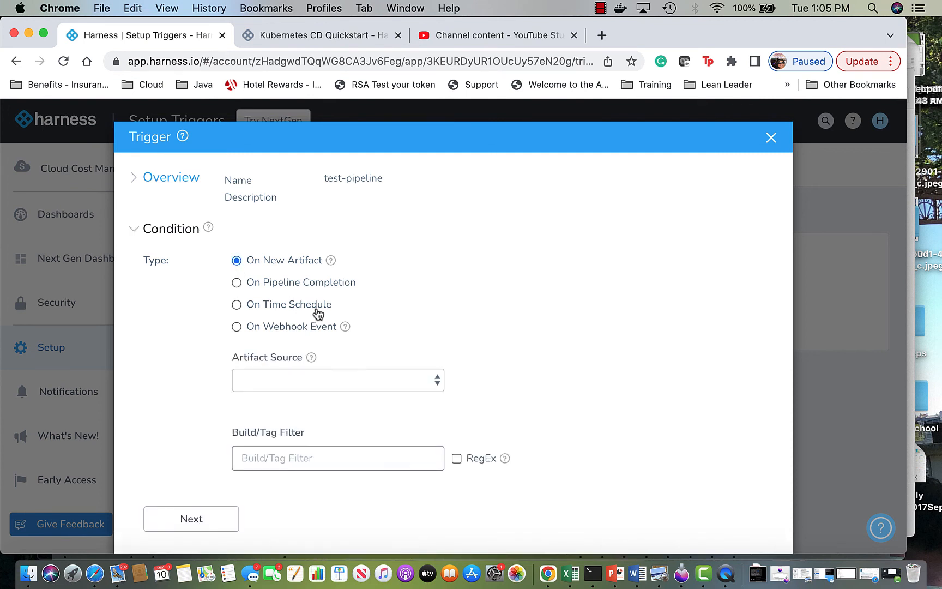
click(313, 380)
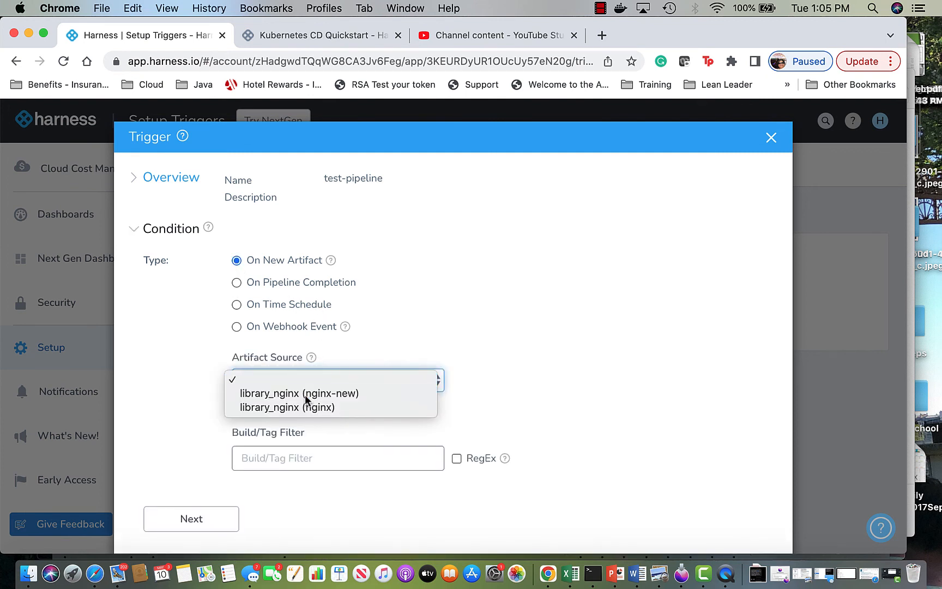
click(304, 393)
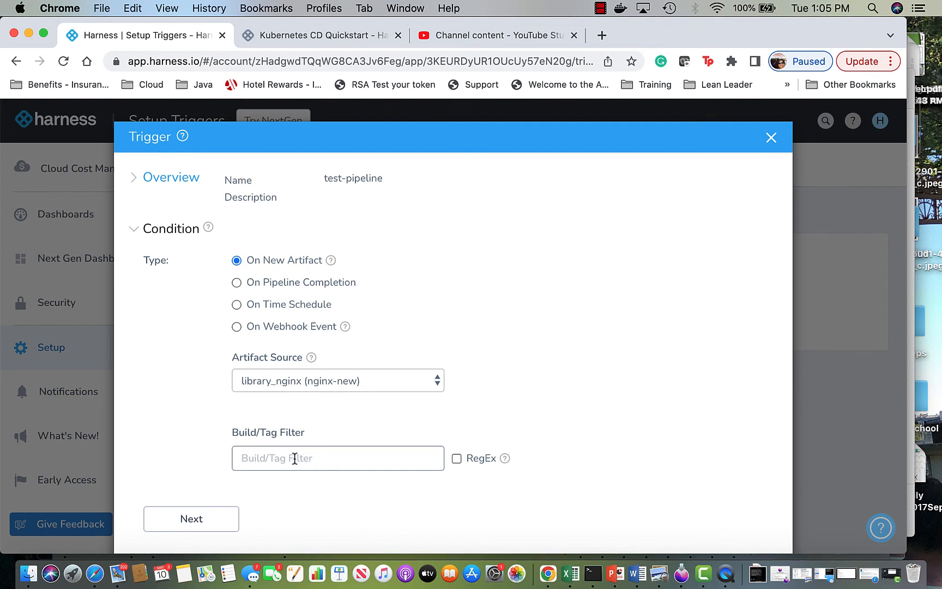
click(215, 517)
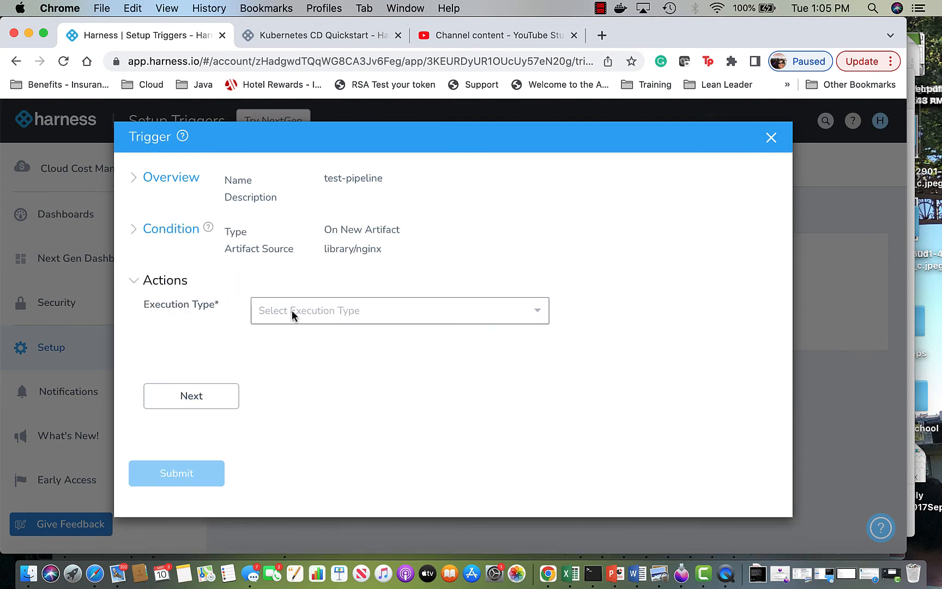
Step: Set the trigger action to execution type Pipeline with test-pipeline as the pipeline to execute, and review the service build/version options
click(291, 310)
click(295, 341)
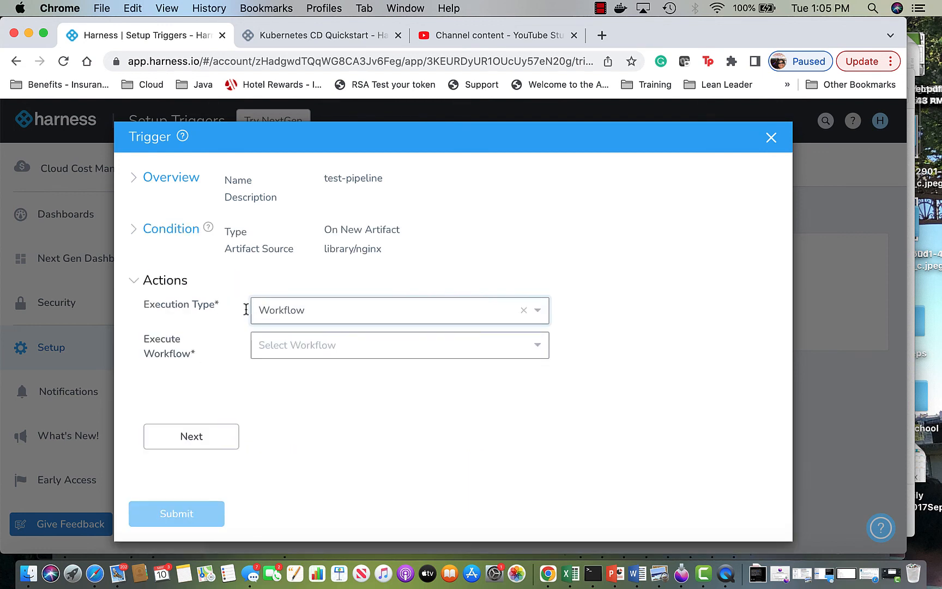
click(290, 311)
click(290, 373)
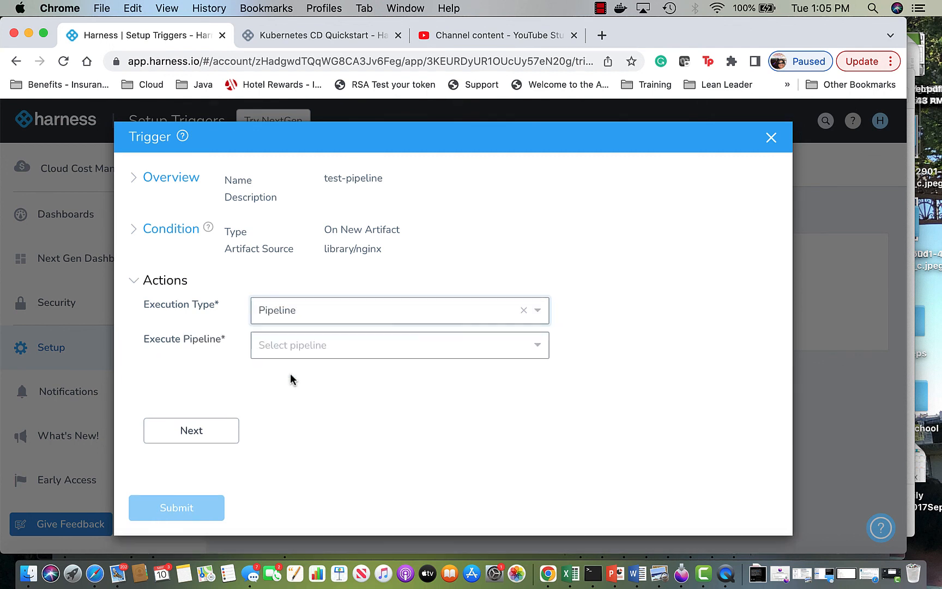
click(299, 347)
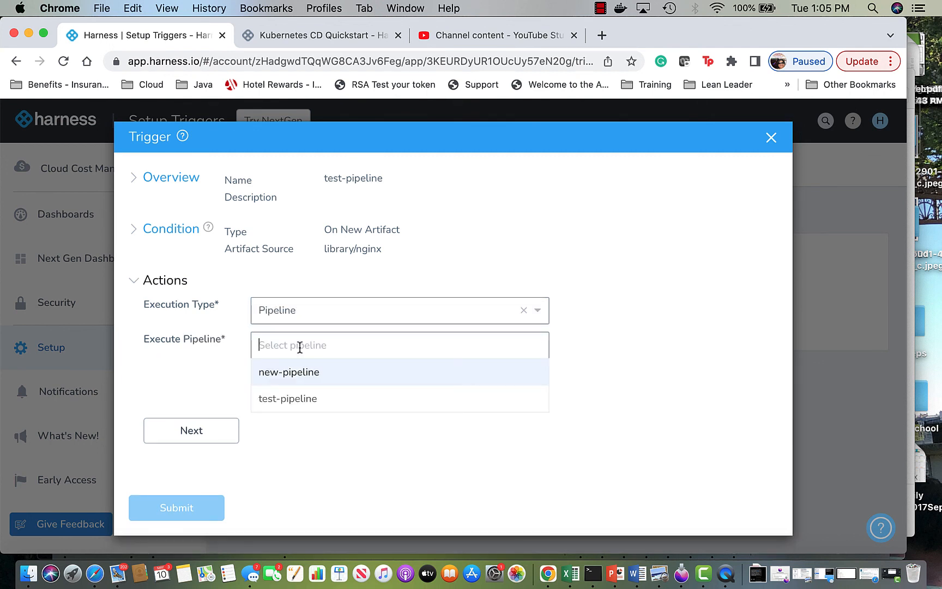
click(300, 395)
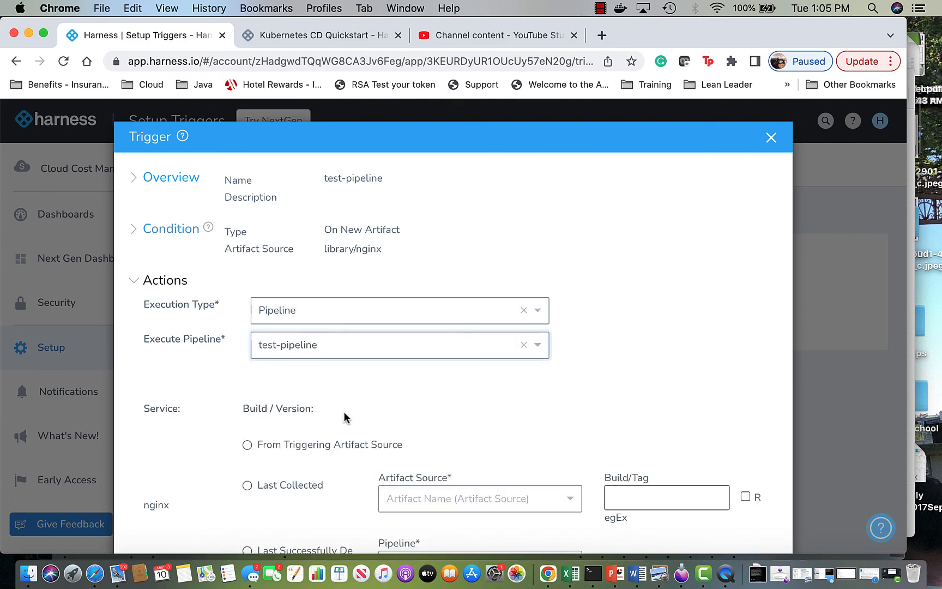
click(370, 344)
click(410, 409)
scroll(736, 360, down, 5)
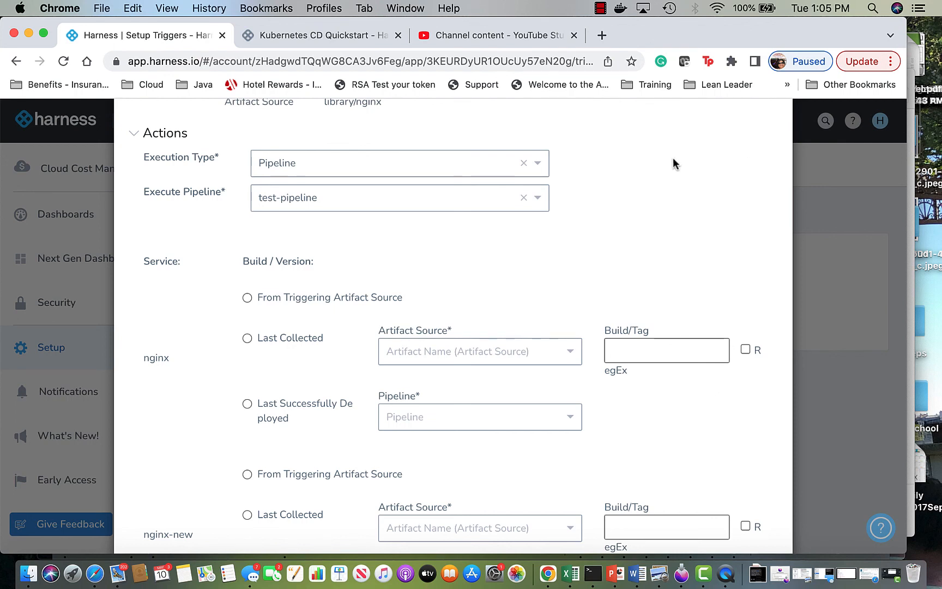
click(600, 9)
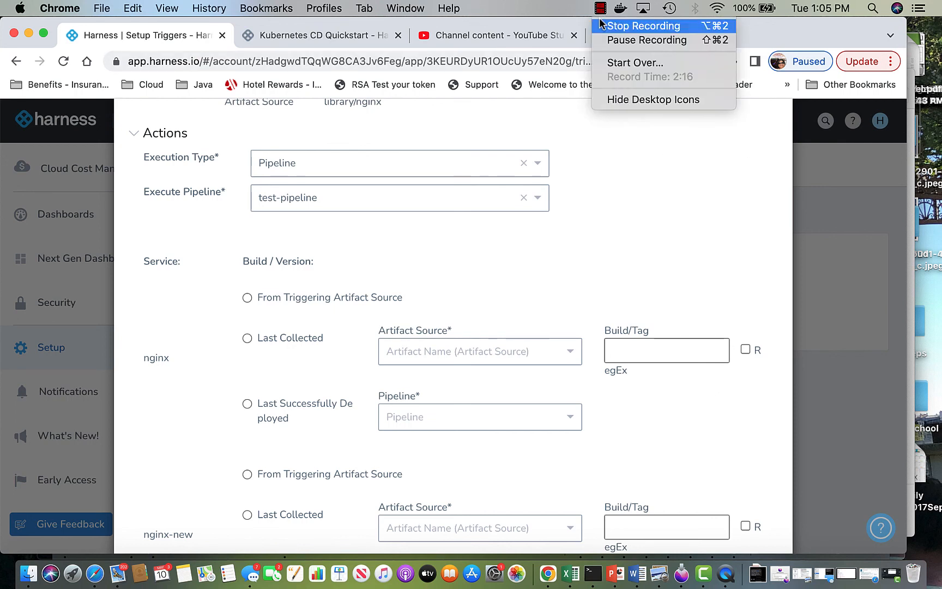